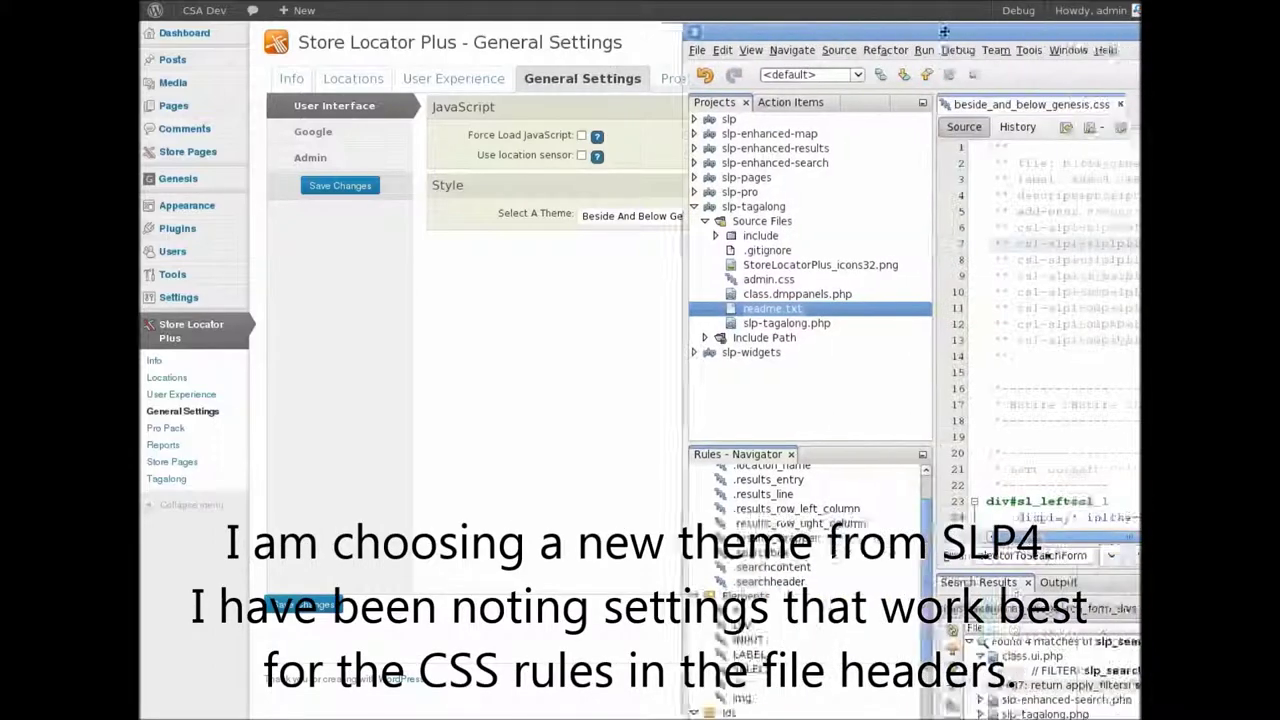
Step: Switch to NetBeans and copy the csl-slplus-layout value from the header of beside_and_below_genesis.css
drag(944, 32, 376, 32)
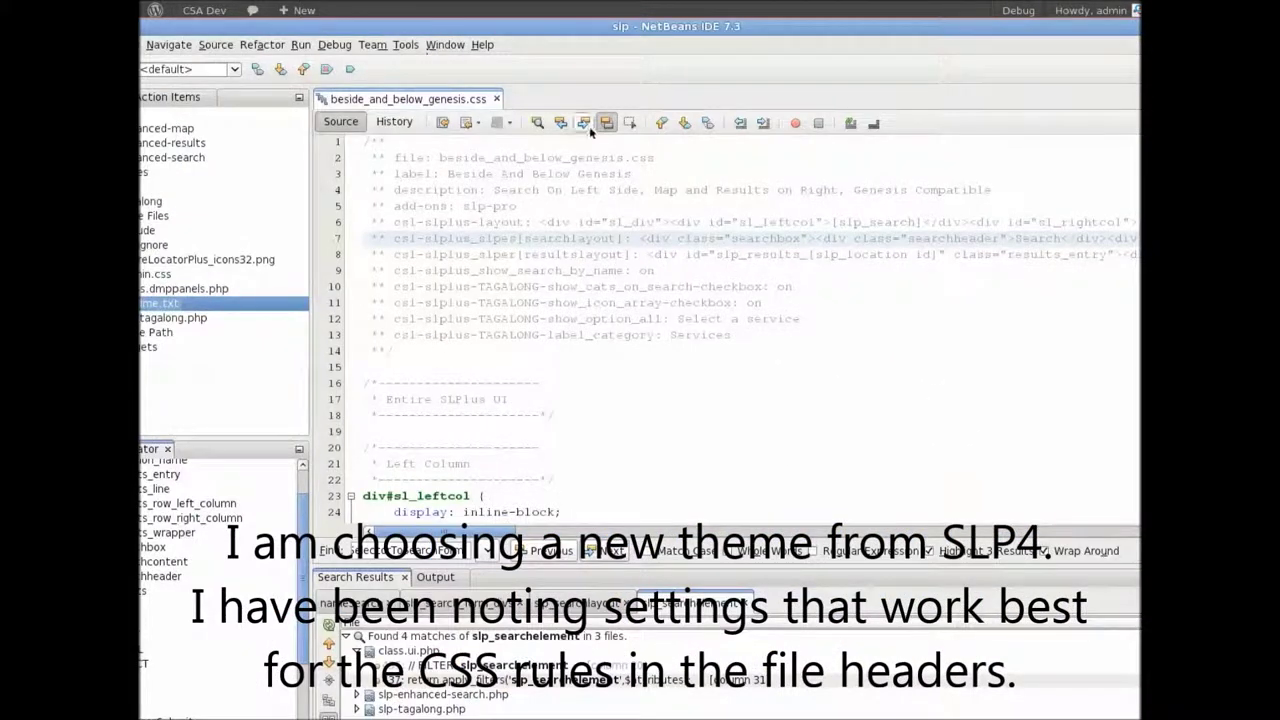
click(541, 222)
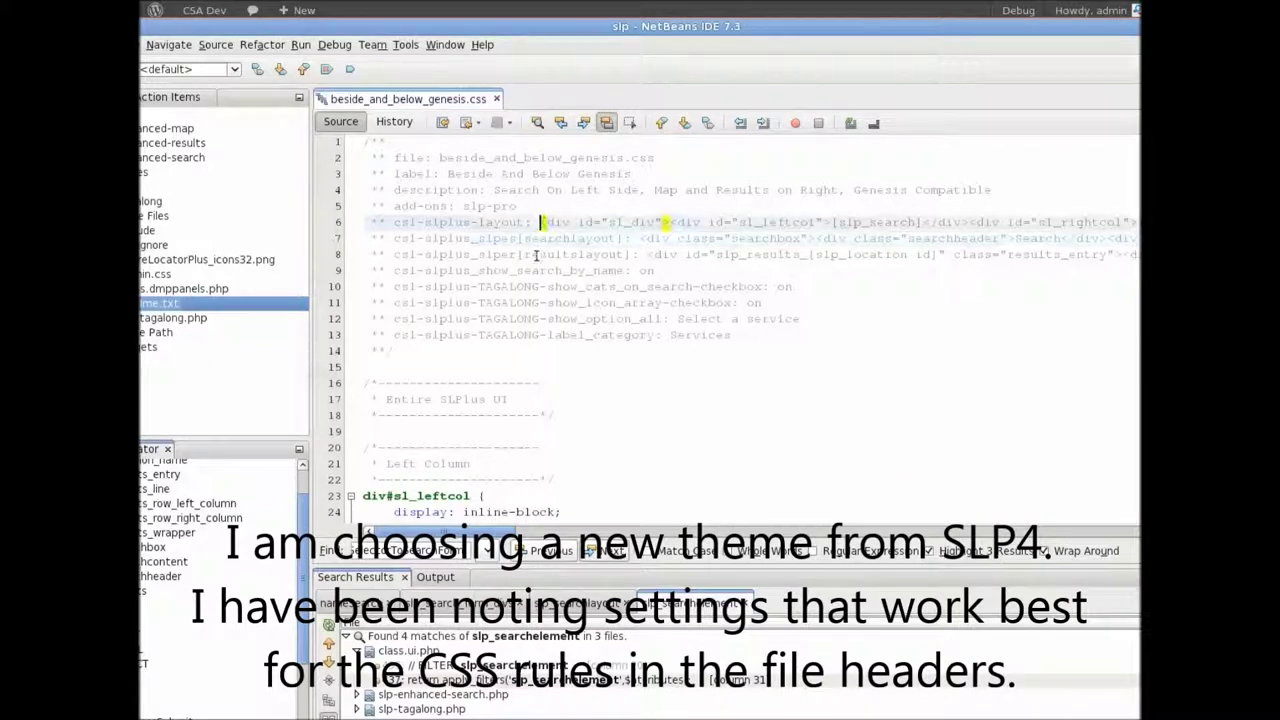
shift+click(536, 258)
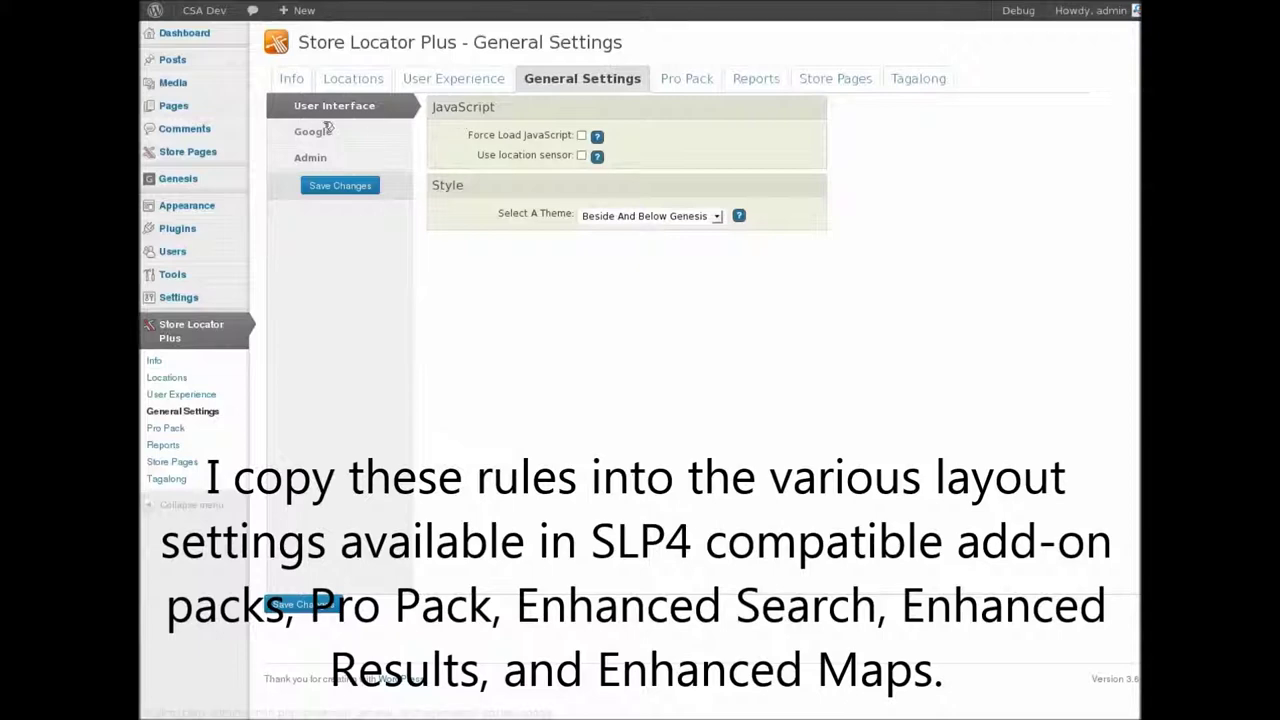
Step: Replace the Pro Pack Locator Layout in the User Experience view settings with the copied sl_leftcol and sl_rightcol markup
click(427, 86)
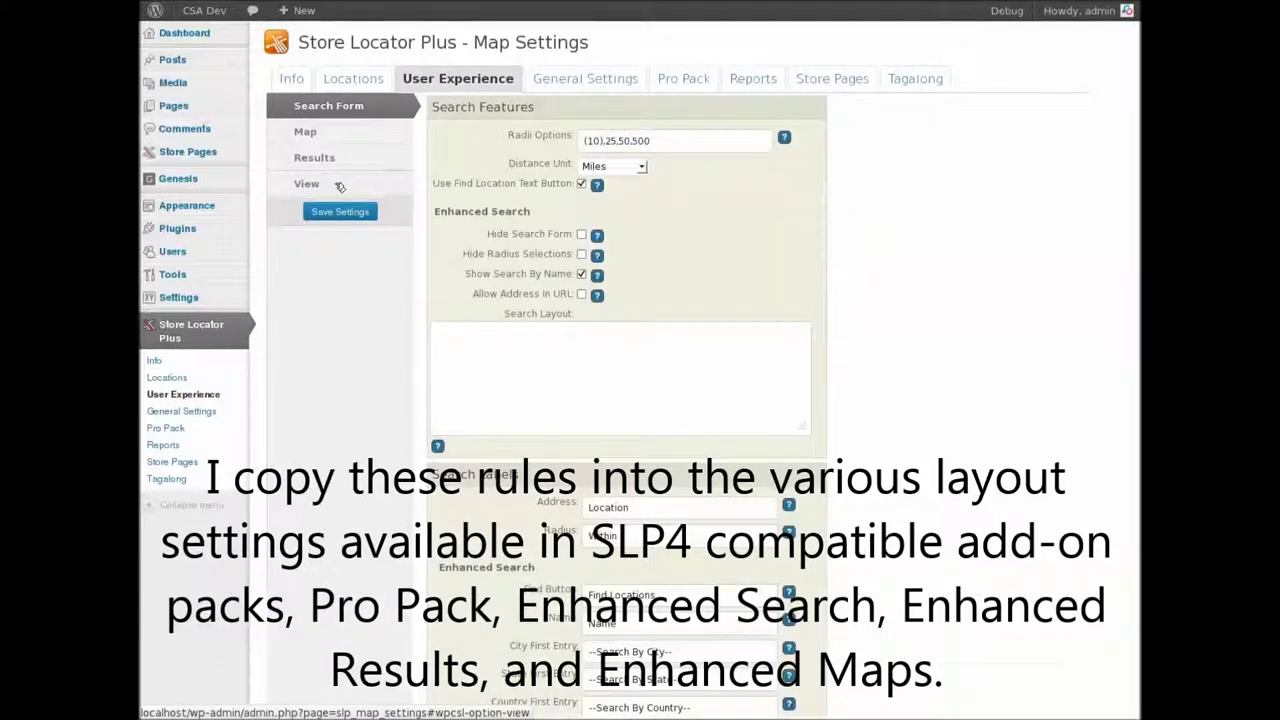
click(340, 185)
drag(742, 178, 442, 176)
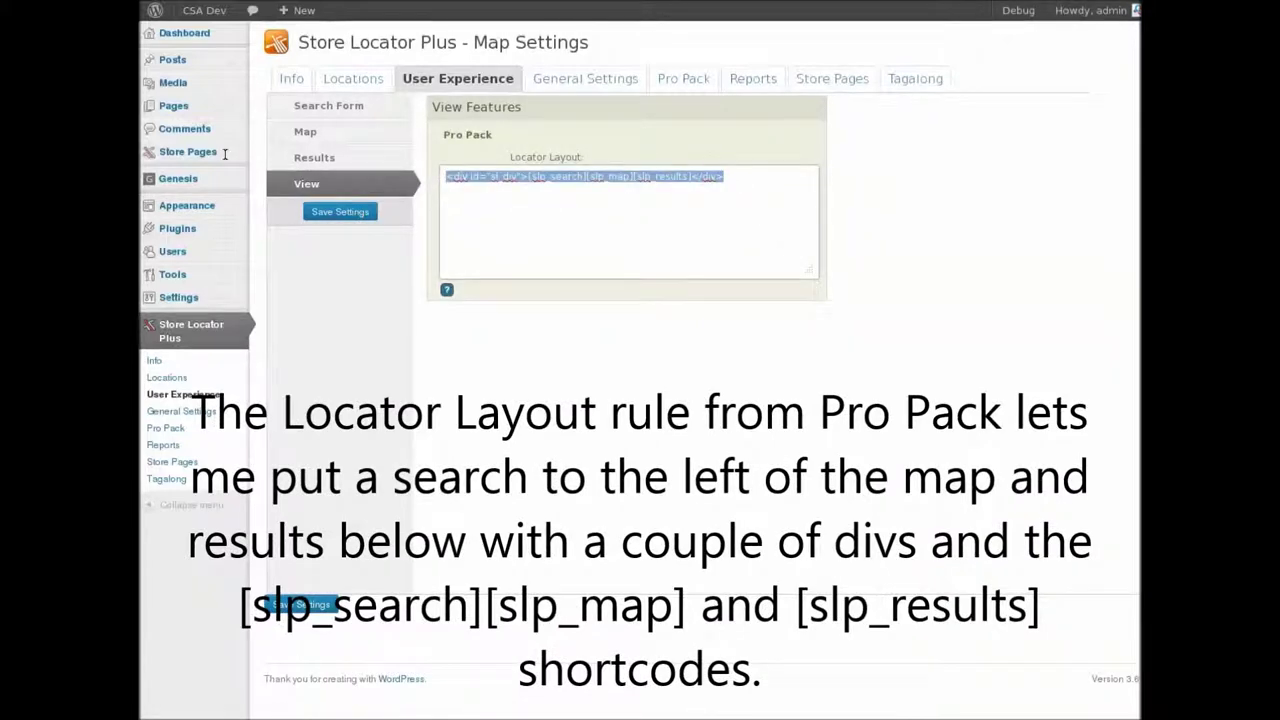
text(<div id="sl_div"><div id="sl_leftcol">[slp_search]</div><div id="sl_rightcol">[slp_map][slp_results]</div></div>)
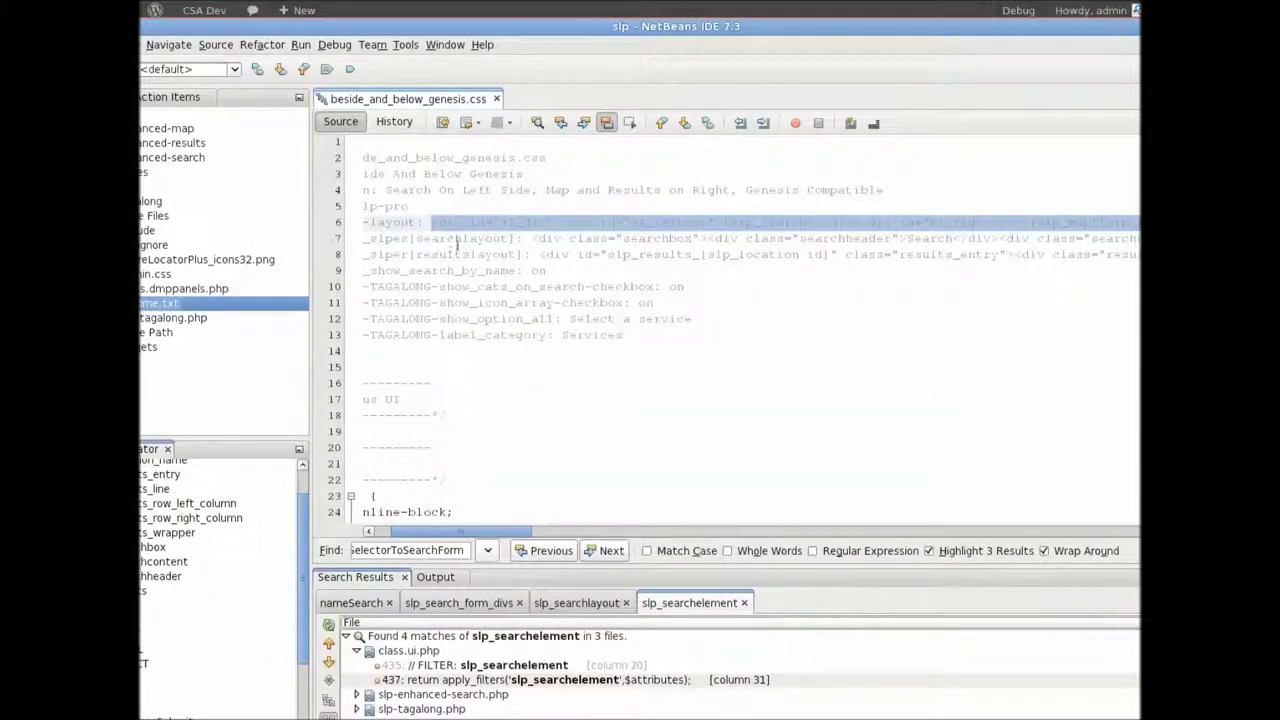
Step: Copy the searchlayout rule from the CSS file header into the Enhanced Search Layout of the search form settings
click(532, 238)
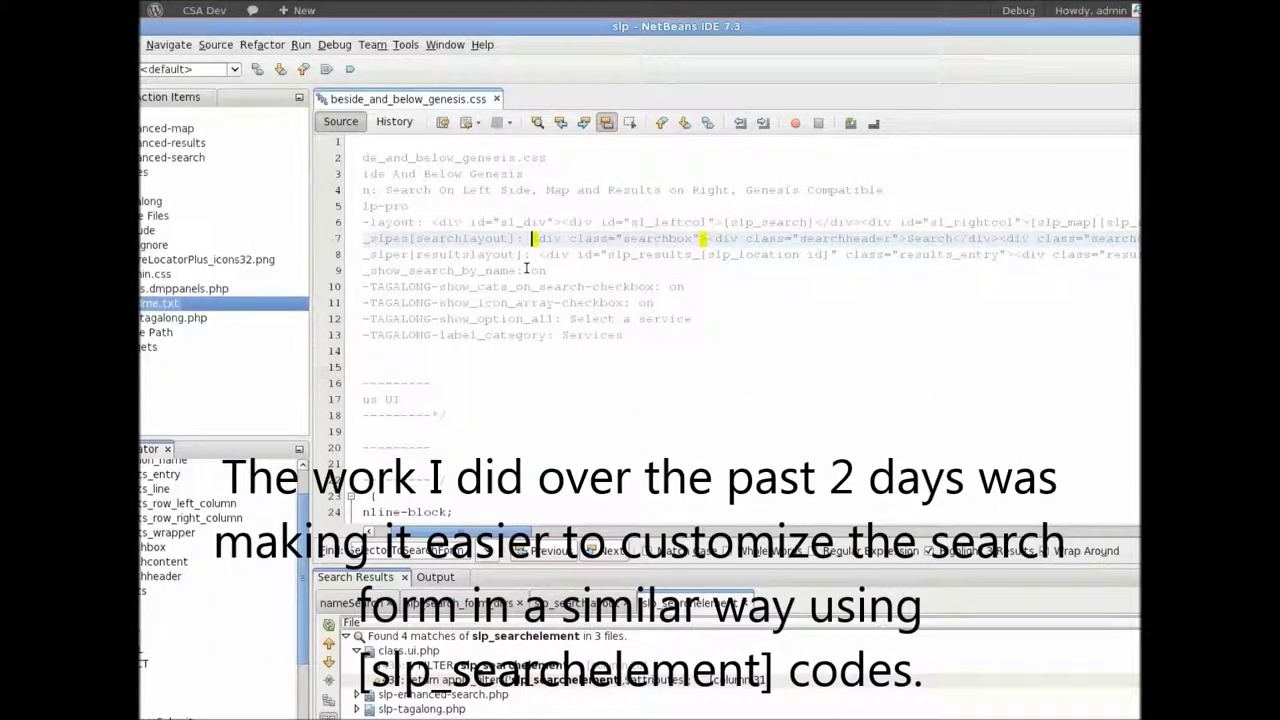
key(shift+End)
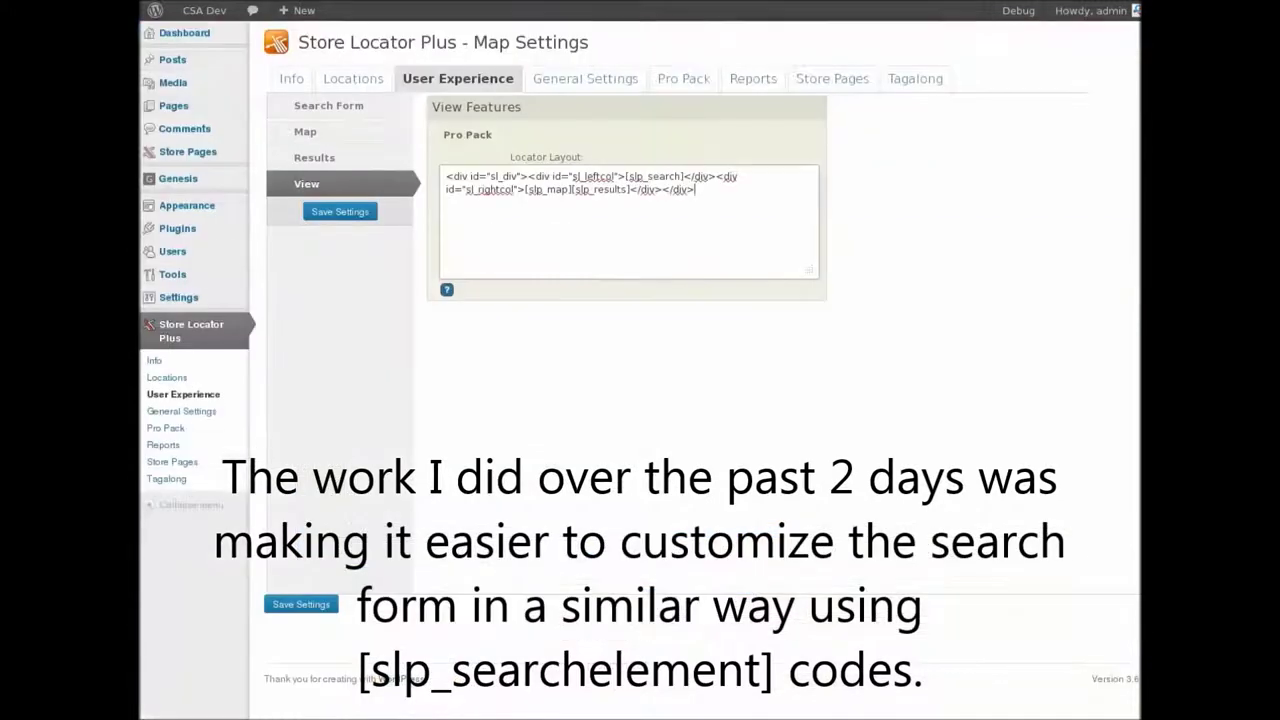
click(325, 104)
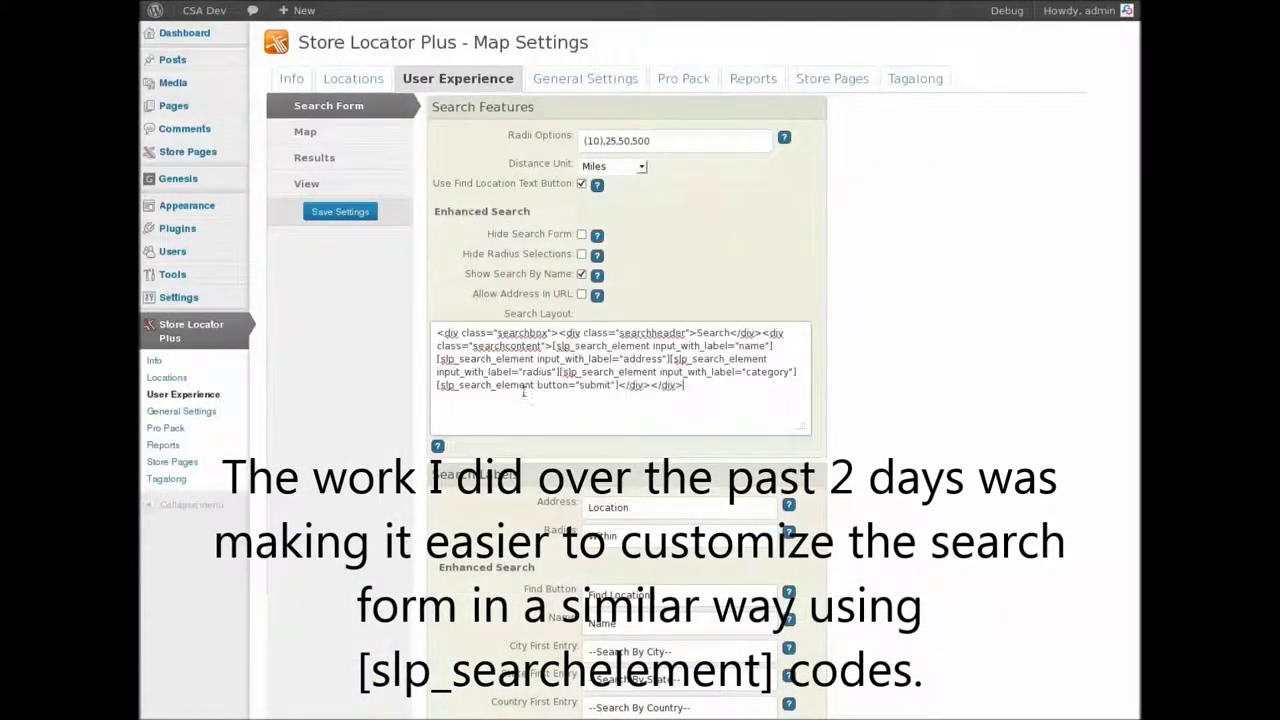
Step: Examine the name, address, radius, category and submit slp_search_element shortcodes in the Search Layout one by one
click(552, 346)
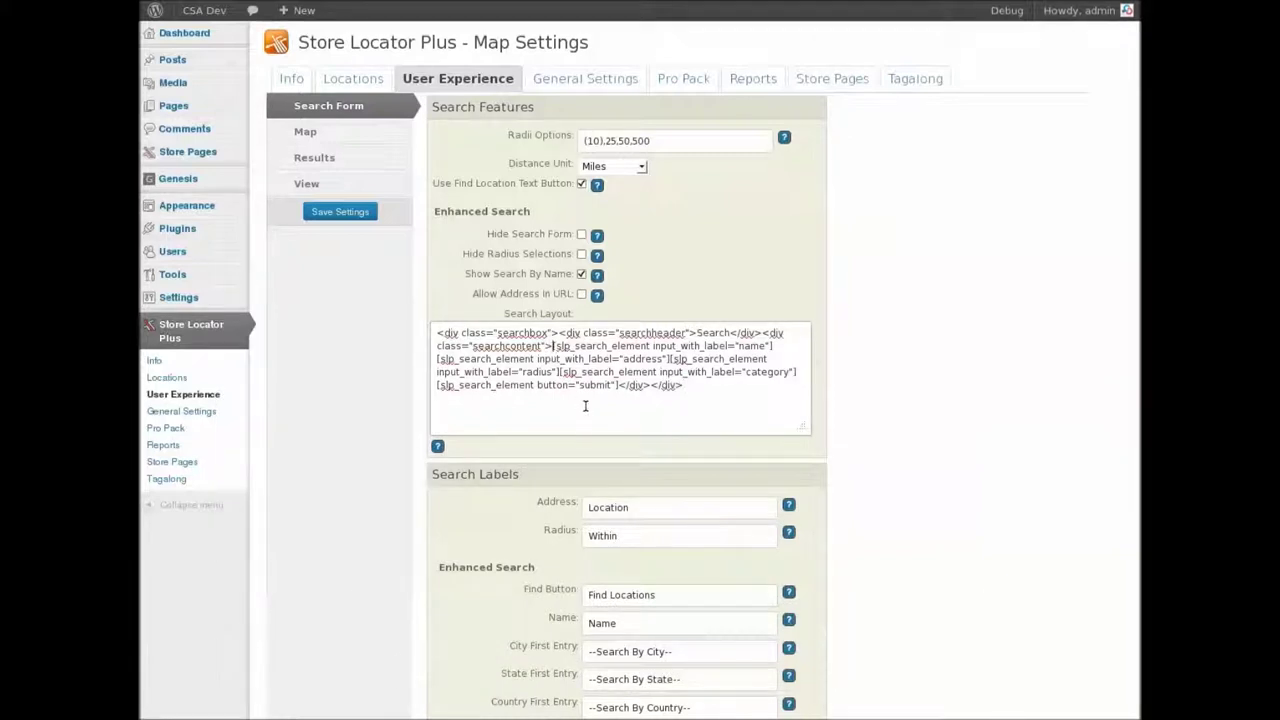
shift+click(776, 345)
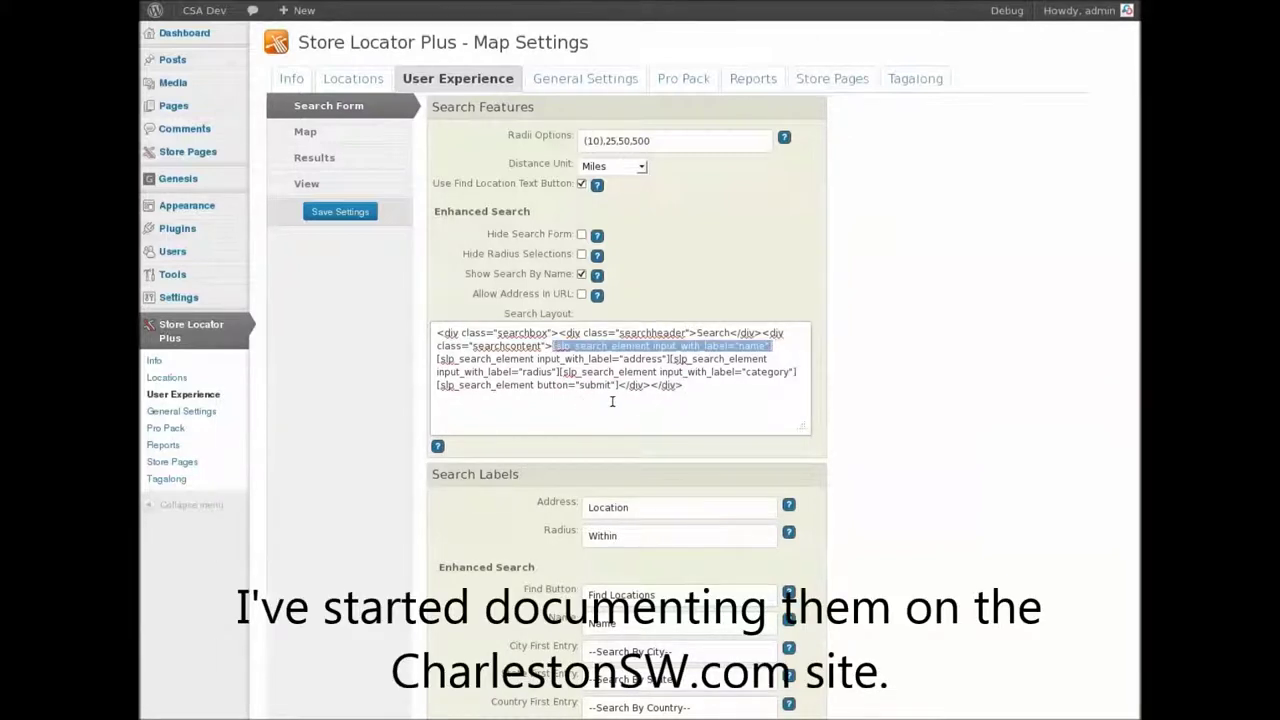
click(669, 358)
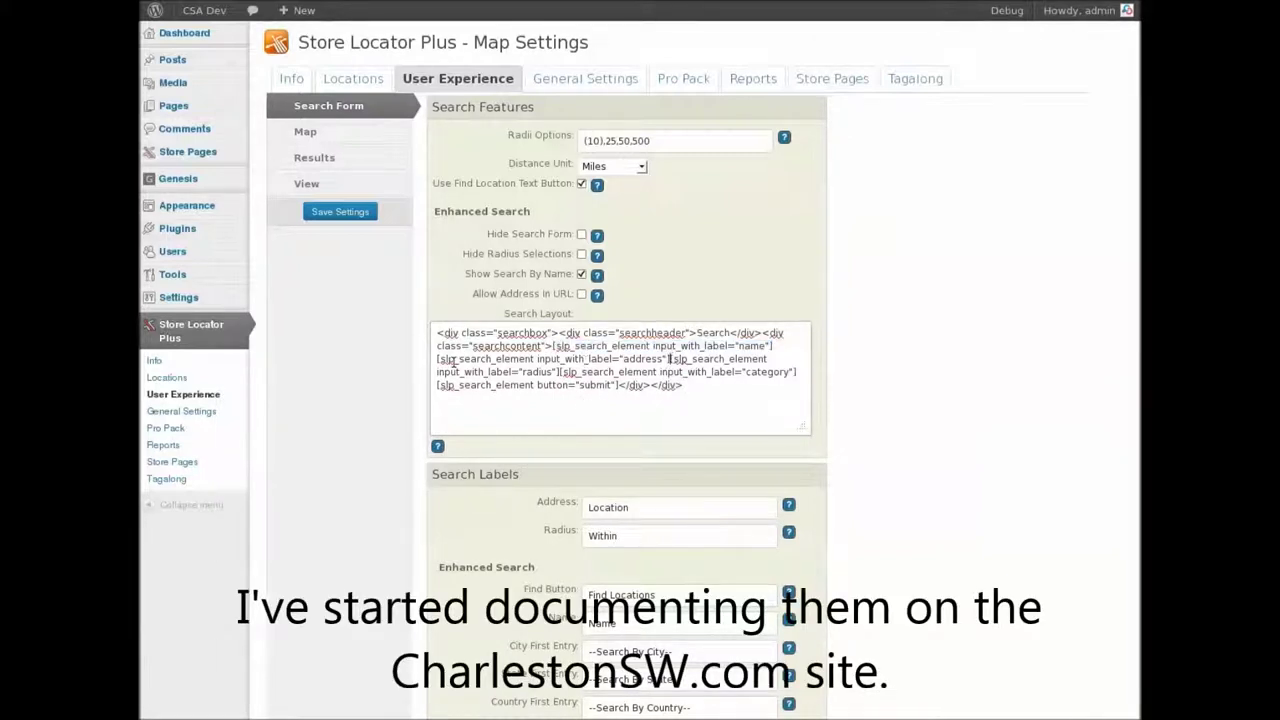
shift+click(436, 358)
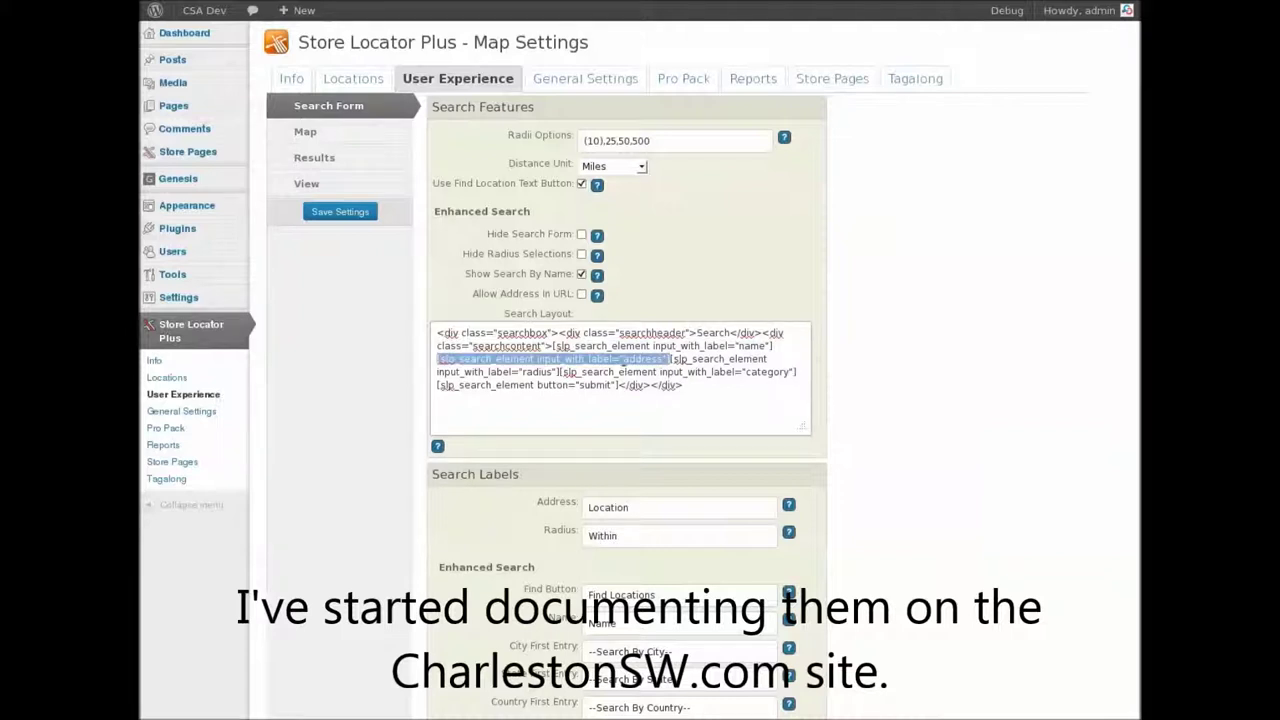
click(668, 358)
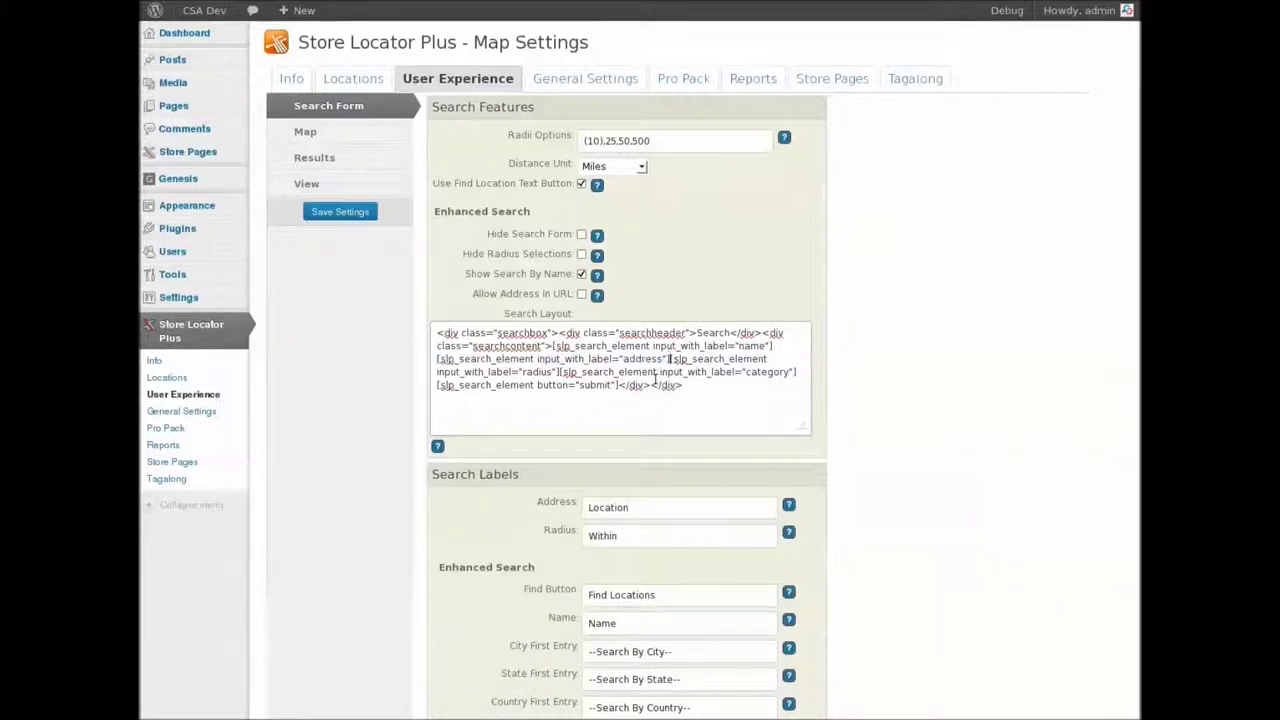
shift+click(560, 371)
click(560, 371)
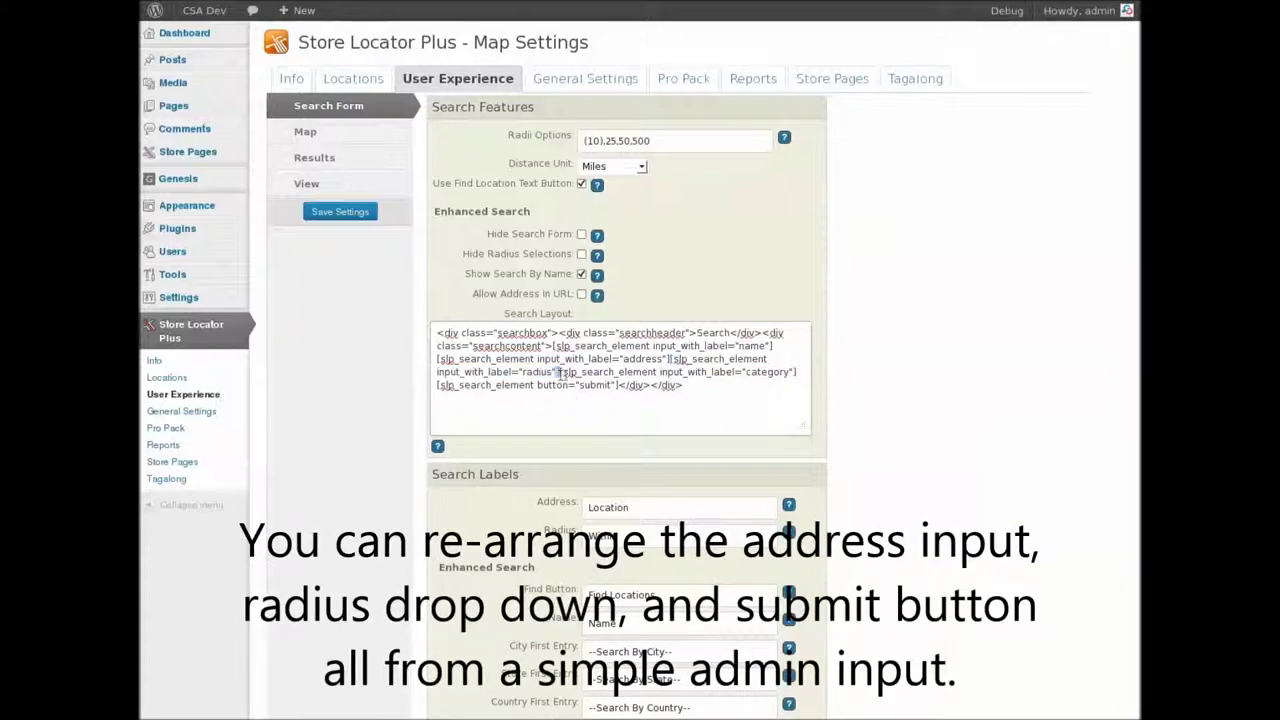
shift+click(796, 371)
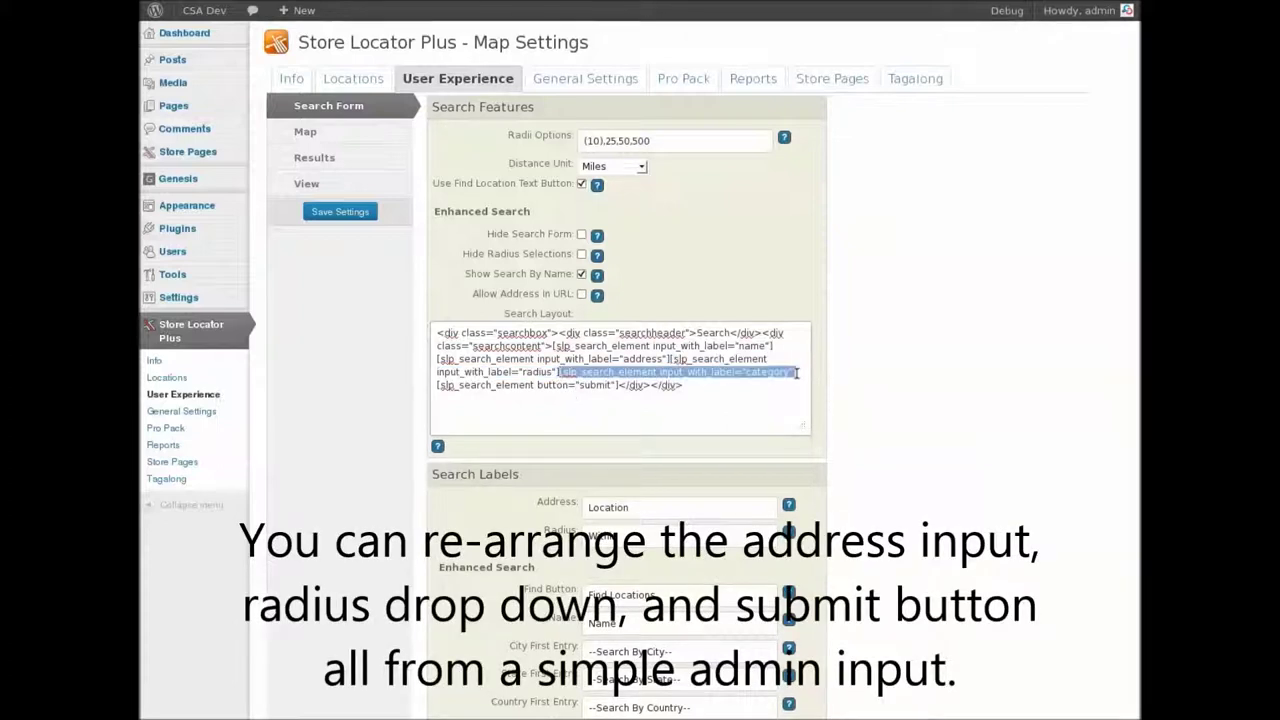
click(617, 384)
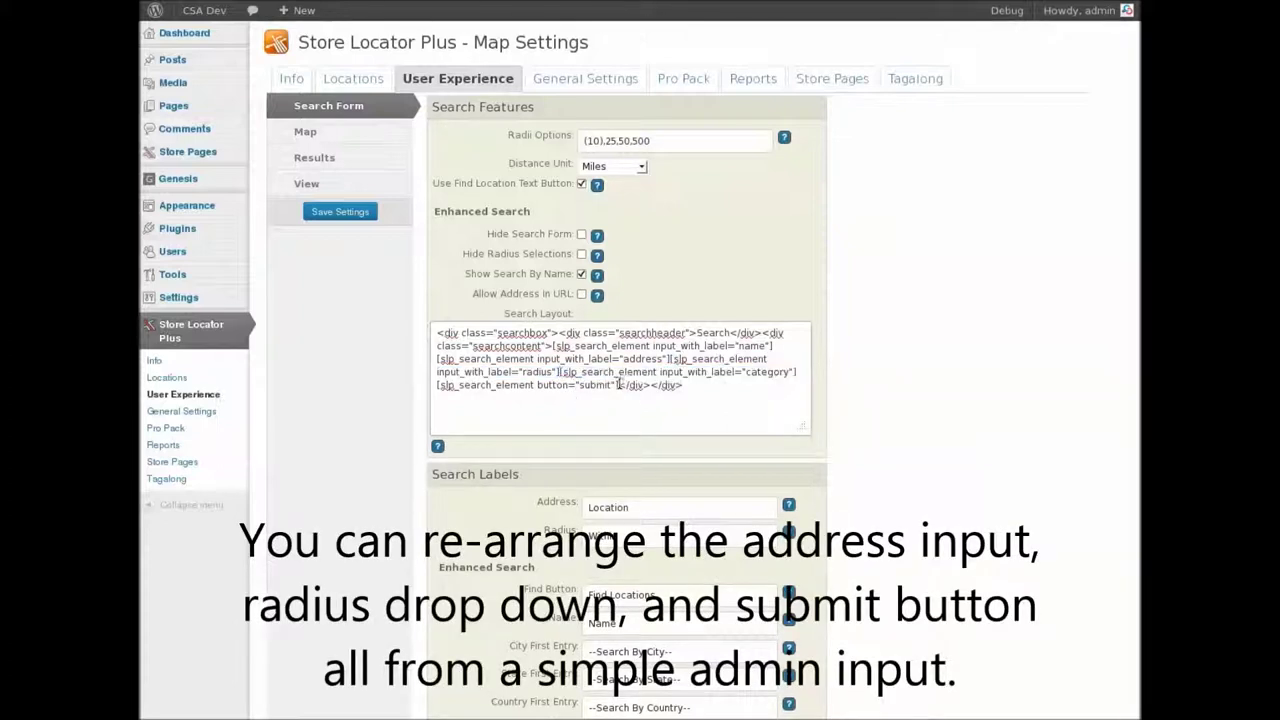
shift+click(440, 385)
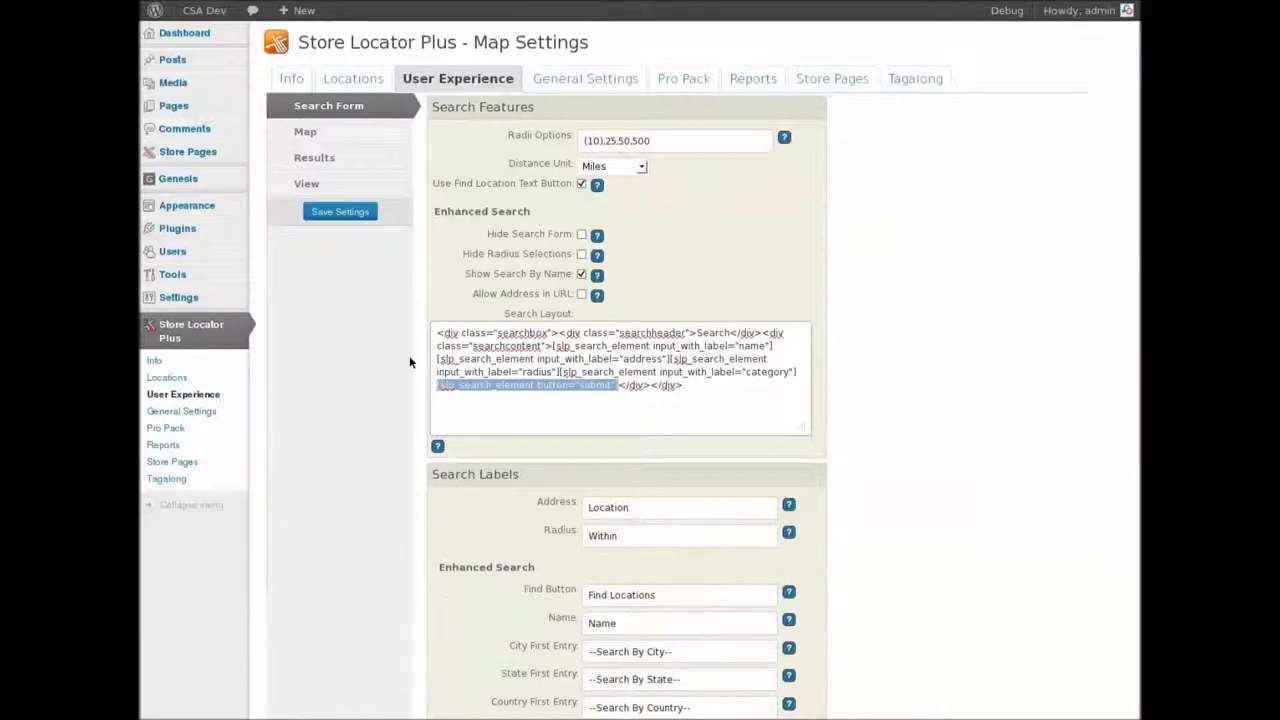
Step: Open the results settings and copy the resultslayout rule from the header of beside_and_below_genesis.css
click(316, 160)
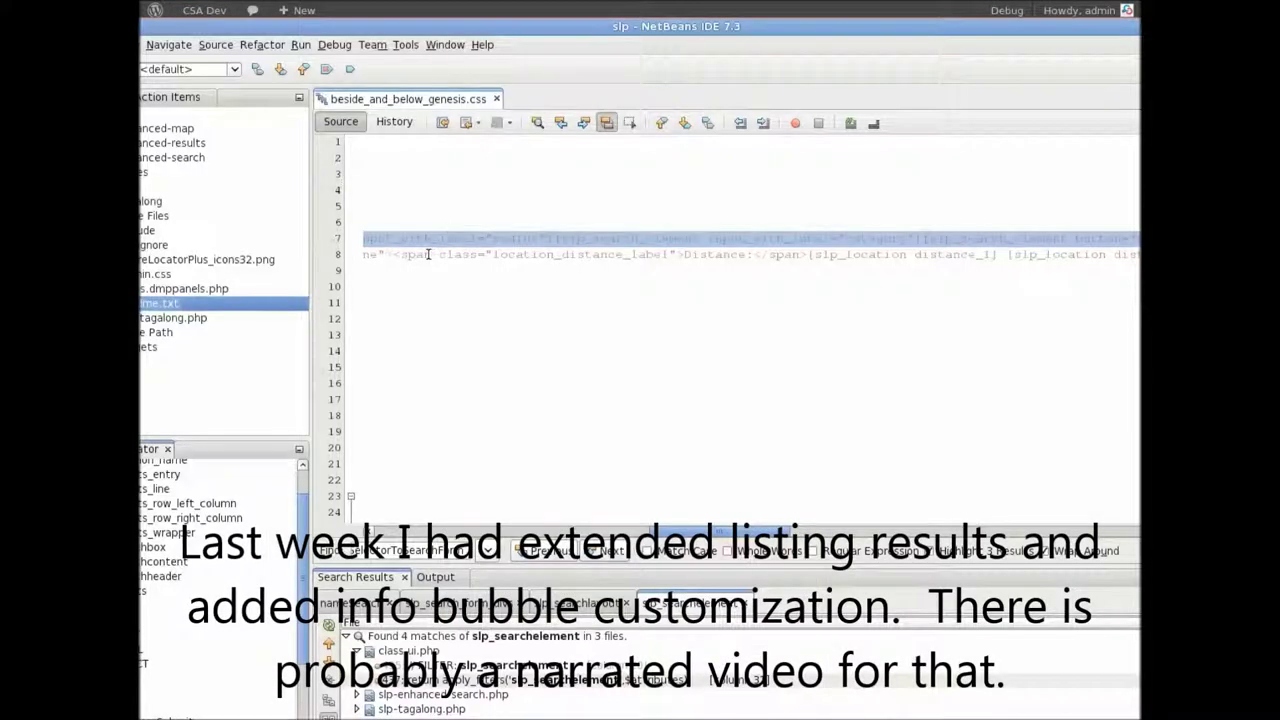
click(428, 254)
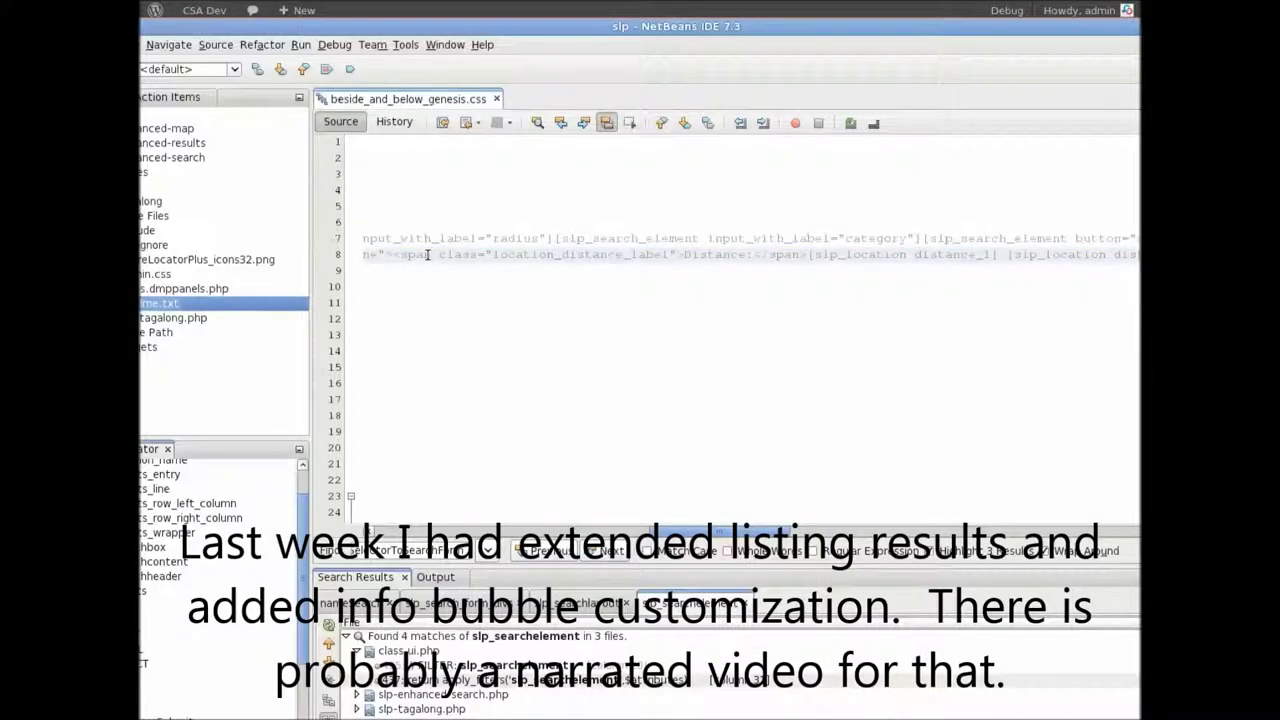
key(Home)
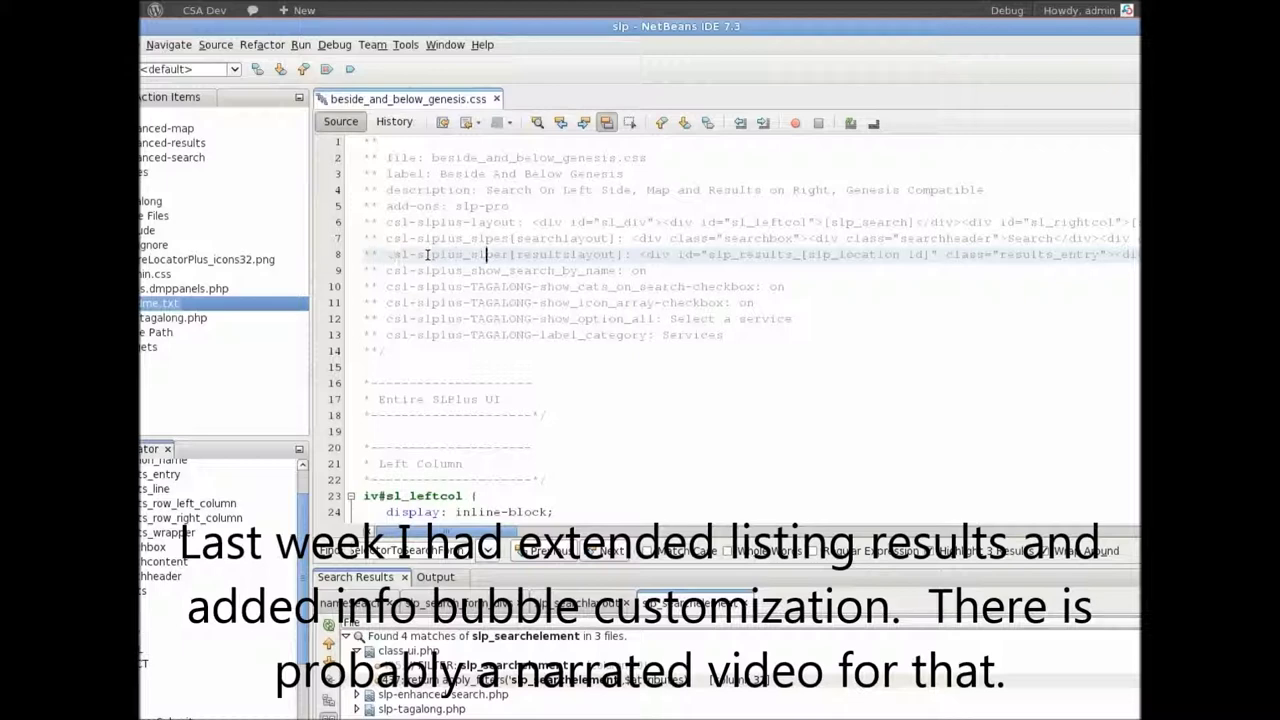
key(shift+End)
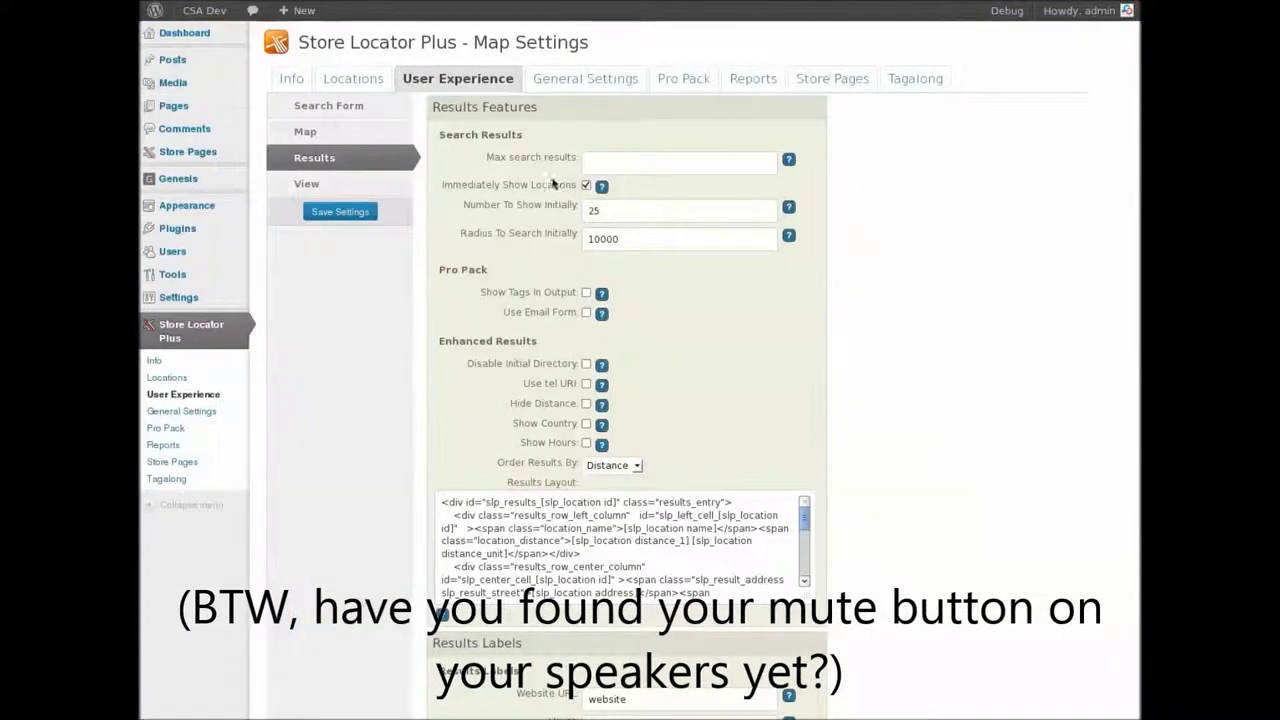
Step: Replace the whole Enhanced Results layout with the copied resultslayout markup and save the settings
click(488, 502)
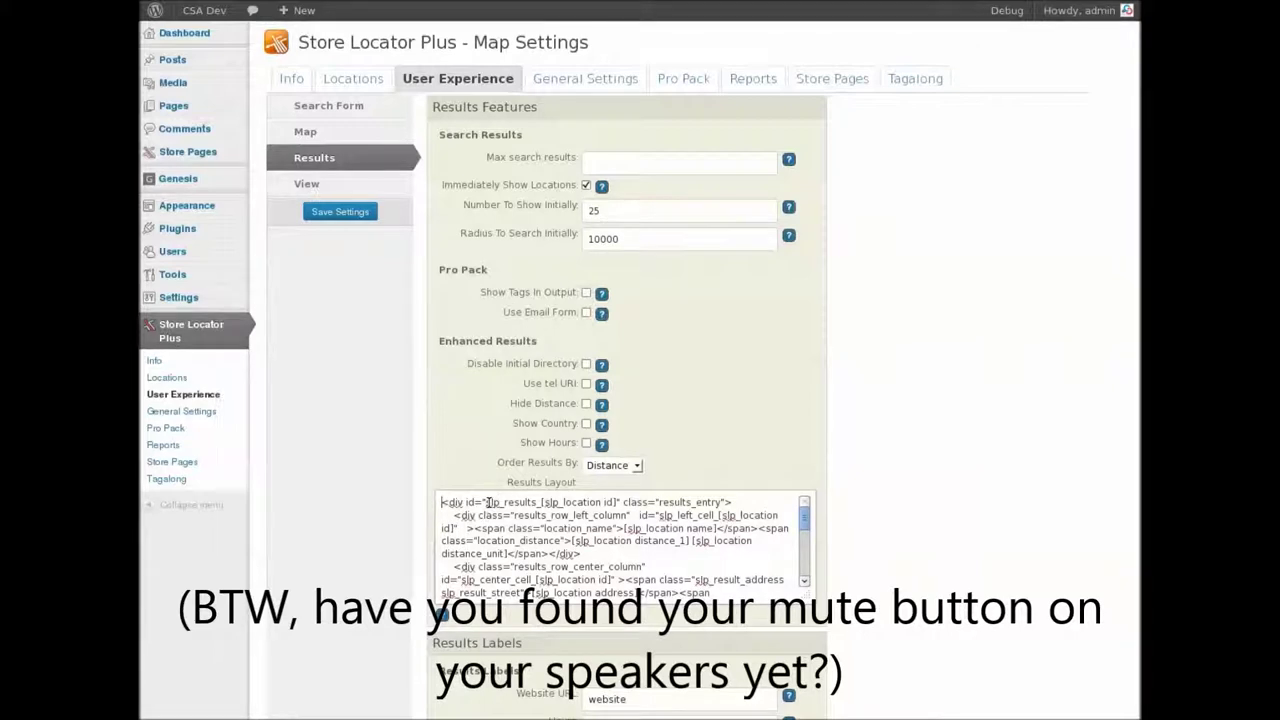
key(ctrl+a)
key(Delete)
key(ctrl+v)
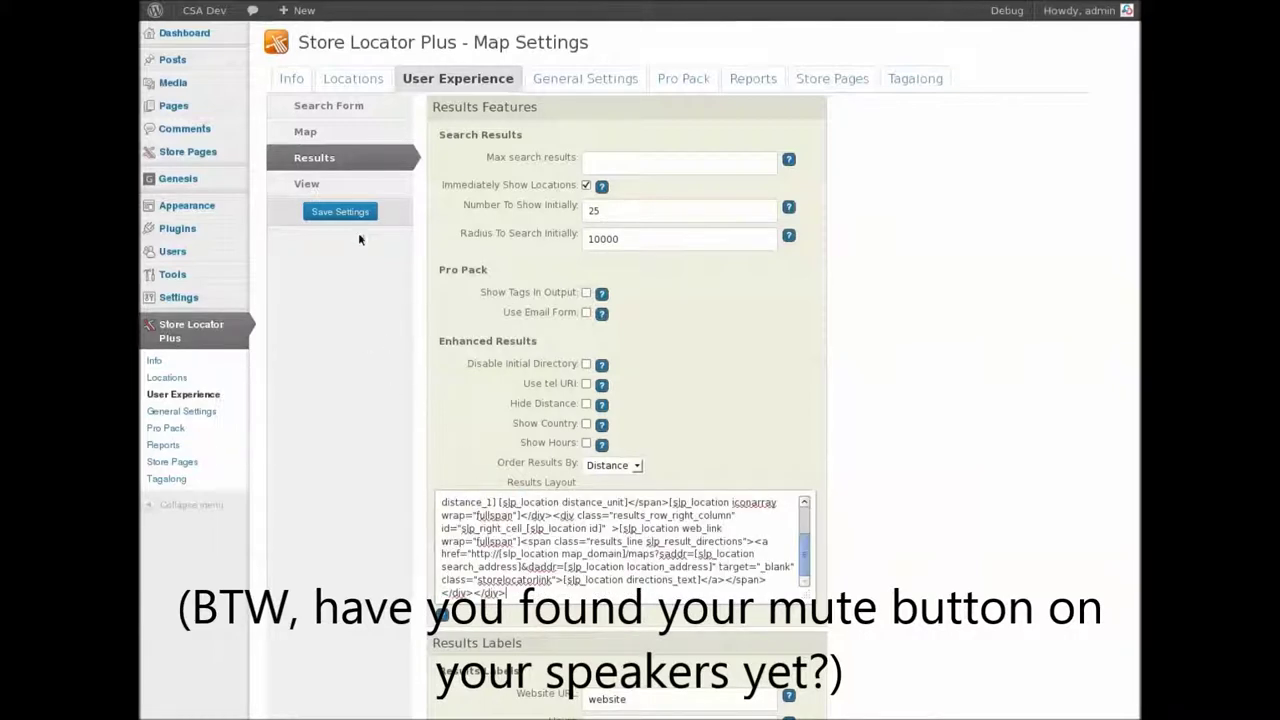
click(340, 212)
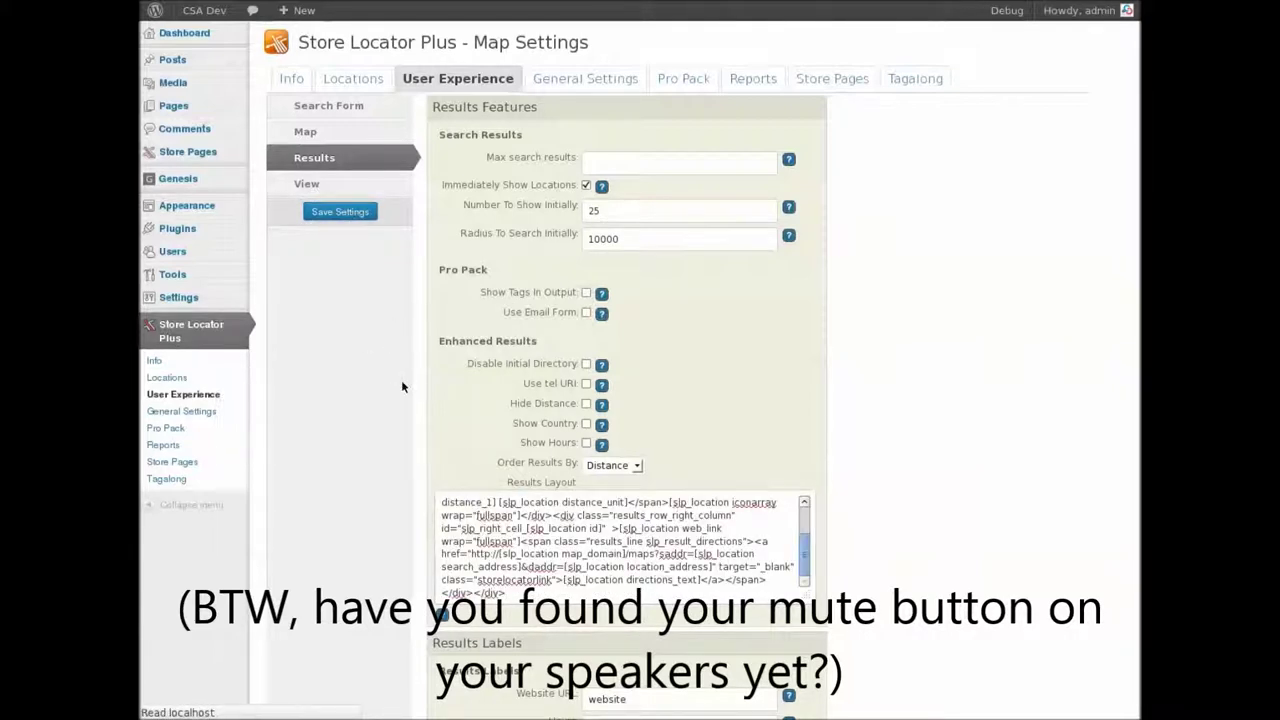
Step: Open the Locations page for editing from the list of all pages
mouse_move(205, 117)
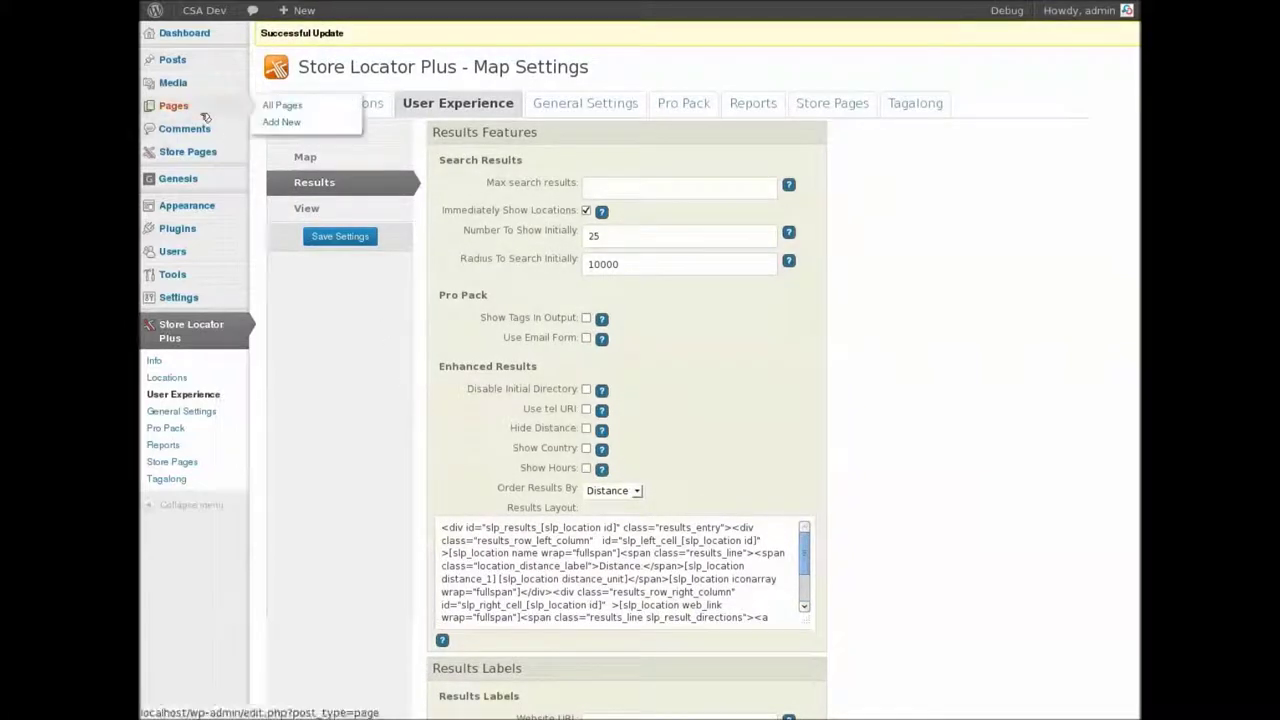
click(282, 105)
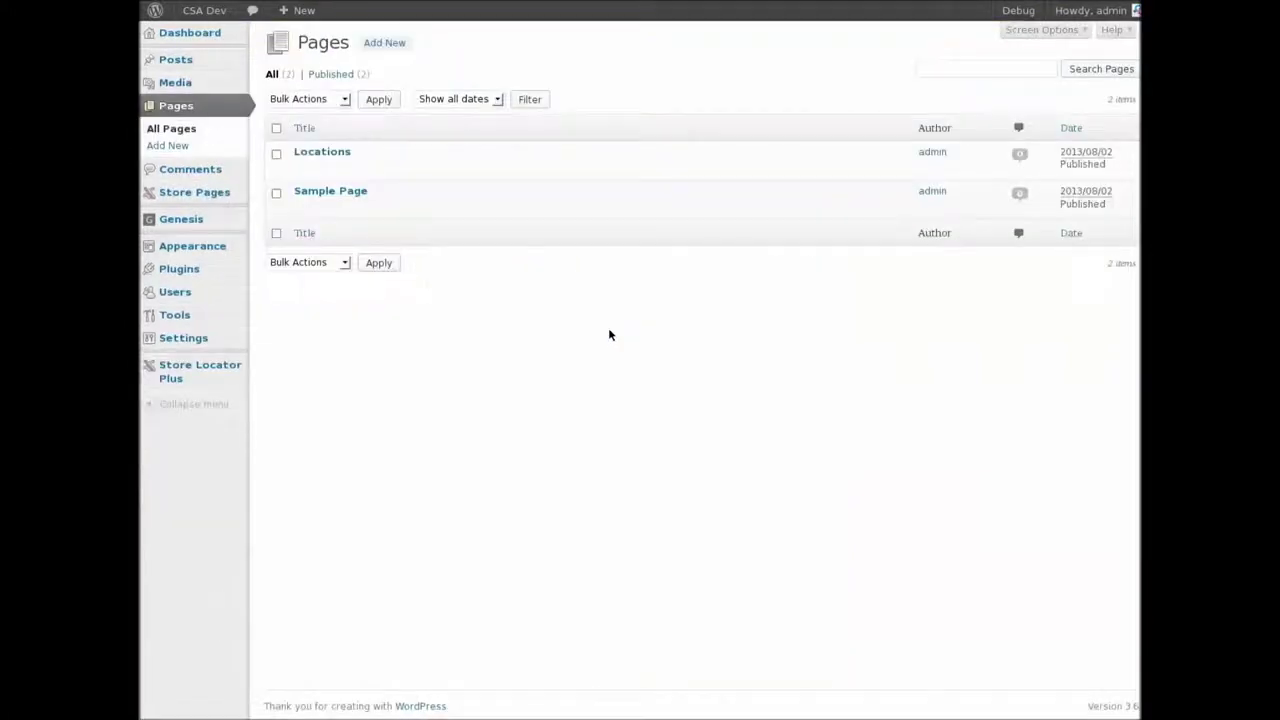
click(303, 168)
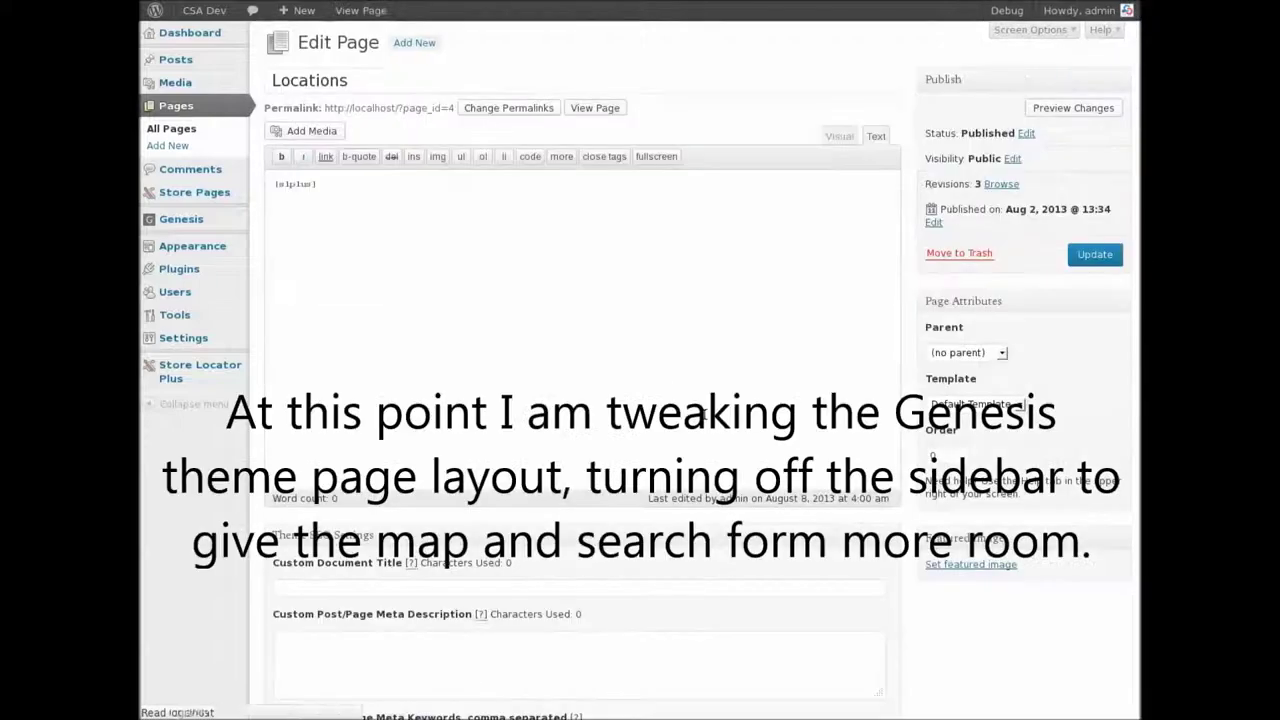
Step: Set the Locations page's Genesis layout to full width without a sidebar and update the page
scroll(719, 155, down, 10)
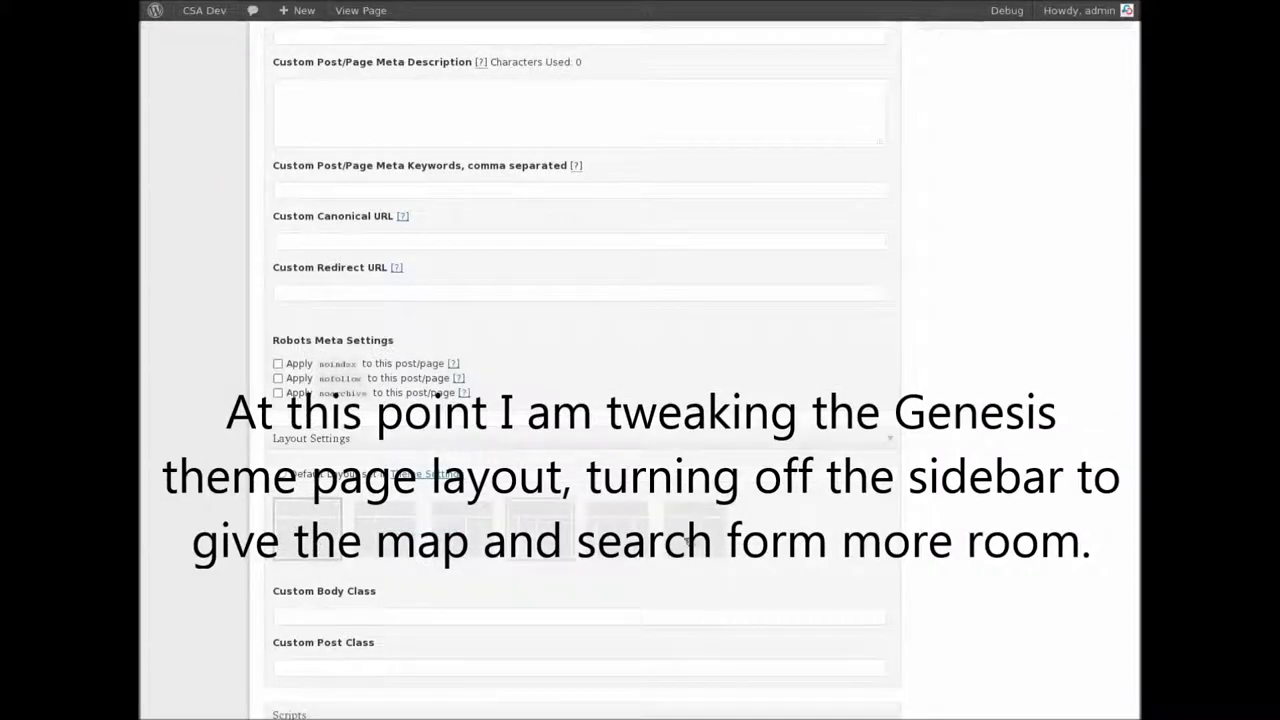
click(700, 530)
scroll(437, 395, up, 5)
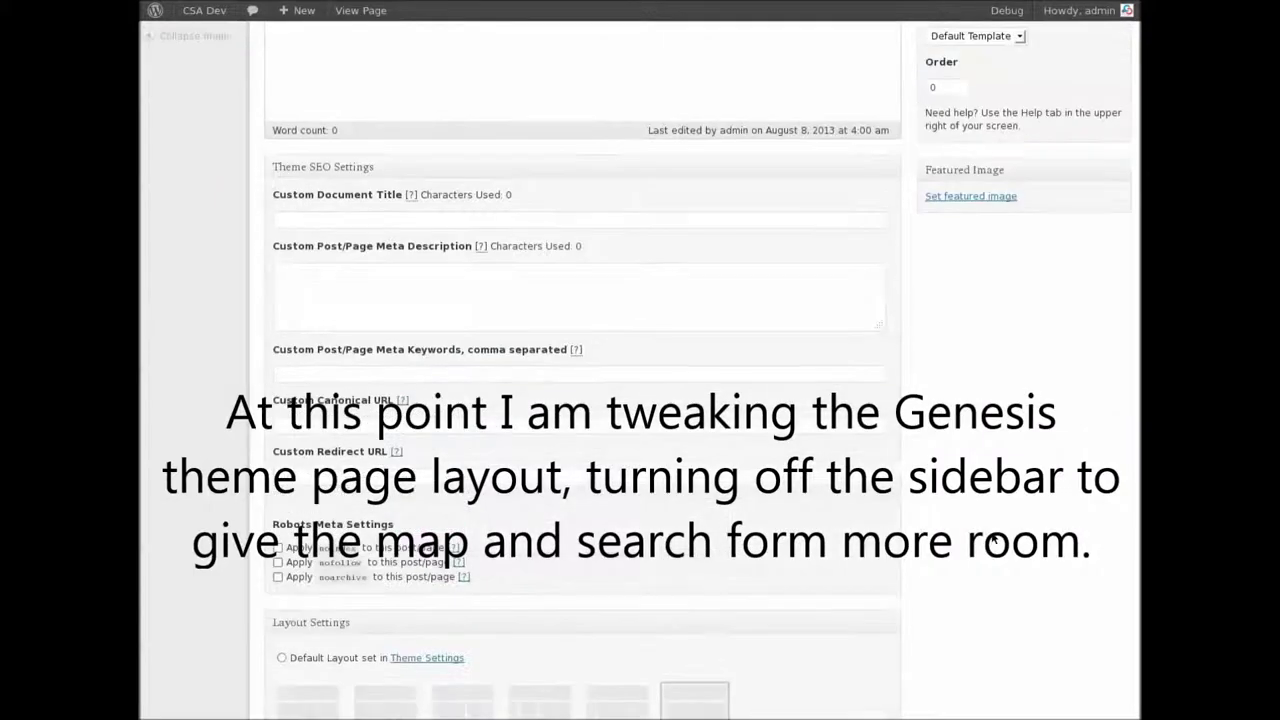
click(1119, 78)
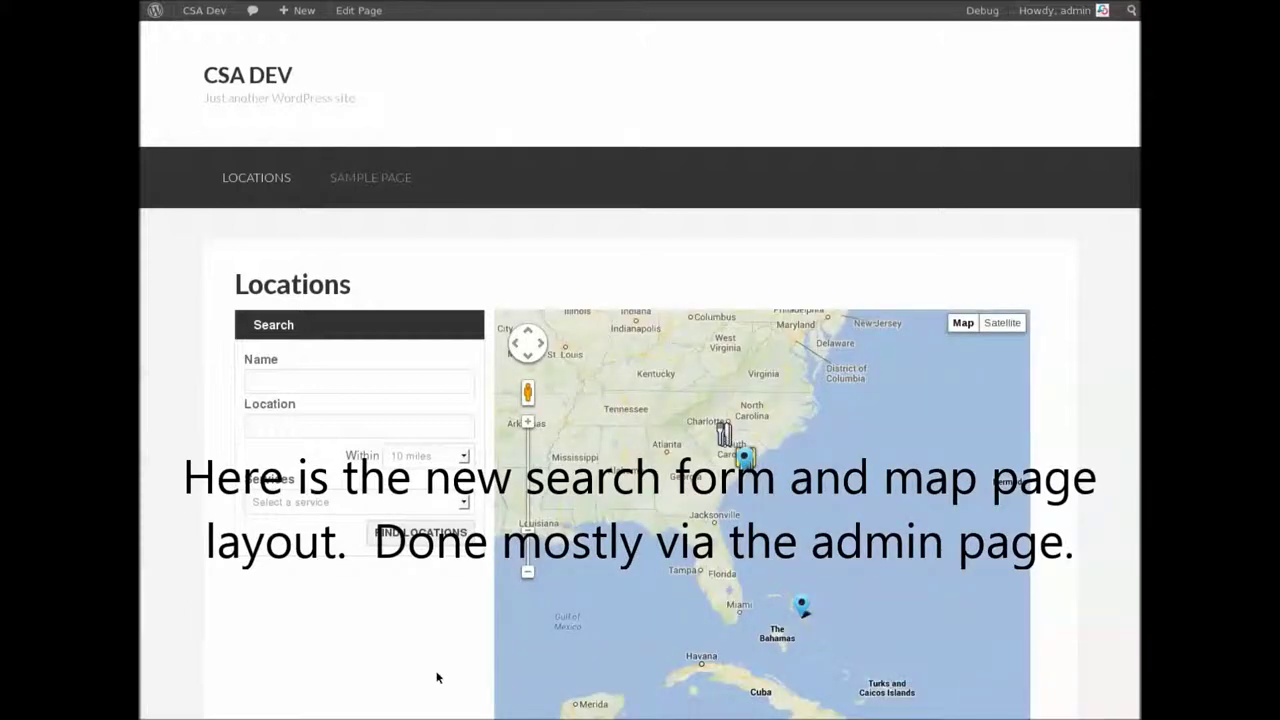
Step: Search the published Locations page for the Sushi service around location 29464 and view the results
scroll(345, 607, down, 2)
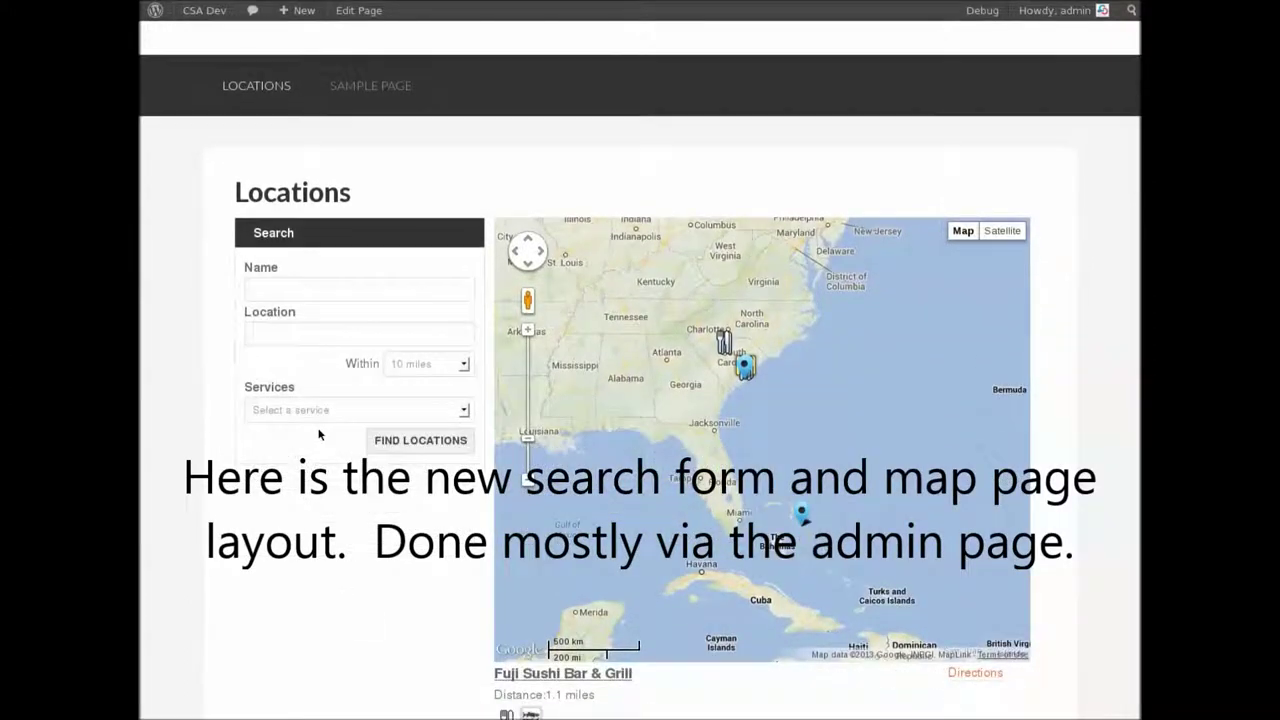
click(277, 335)
text(2946)
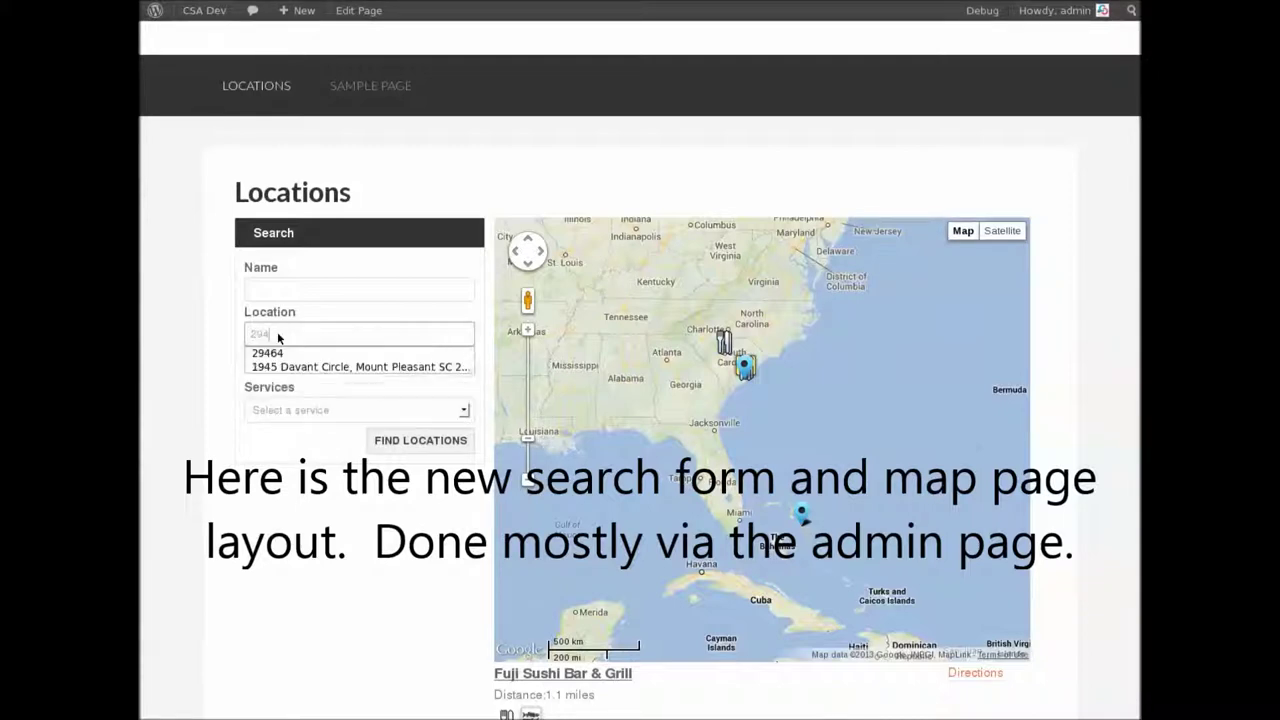
text(4)
click(313, 413)
click(300, 458)
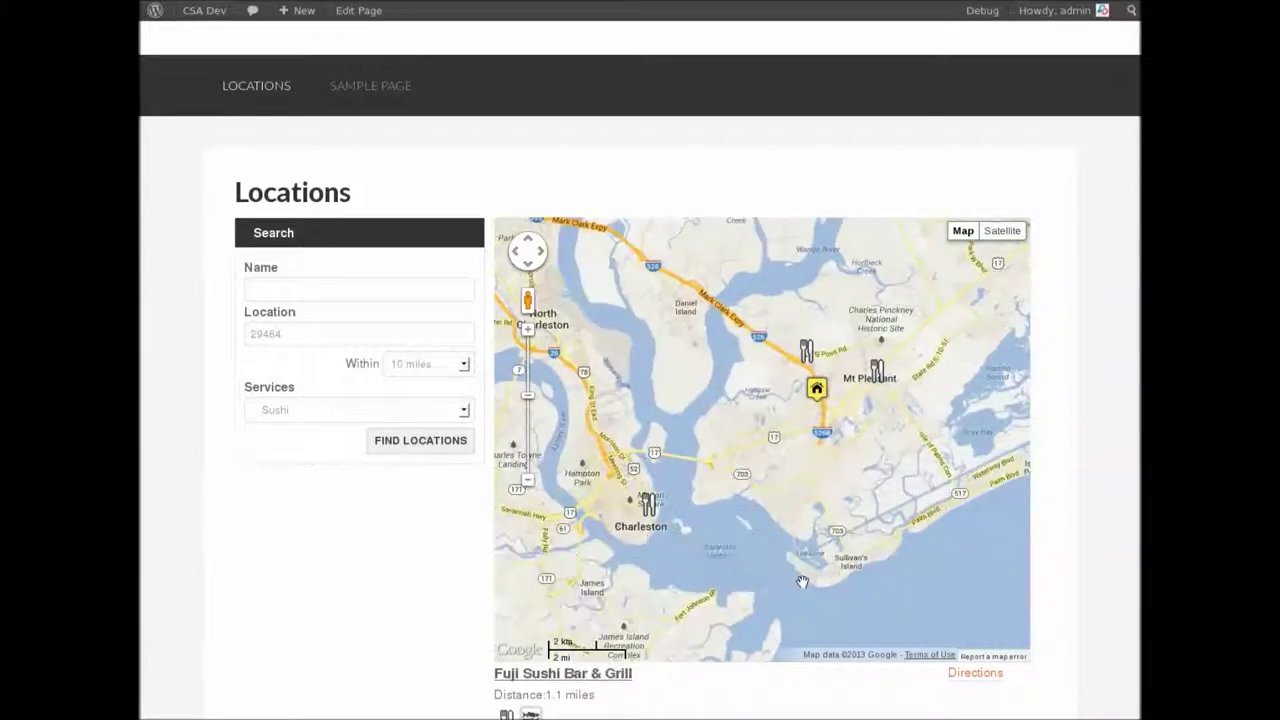
scroll(1124, 607, down, 2)
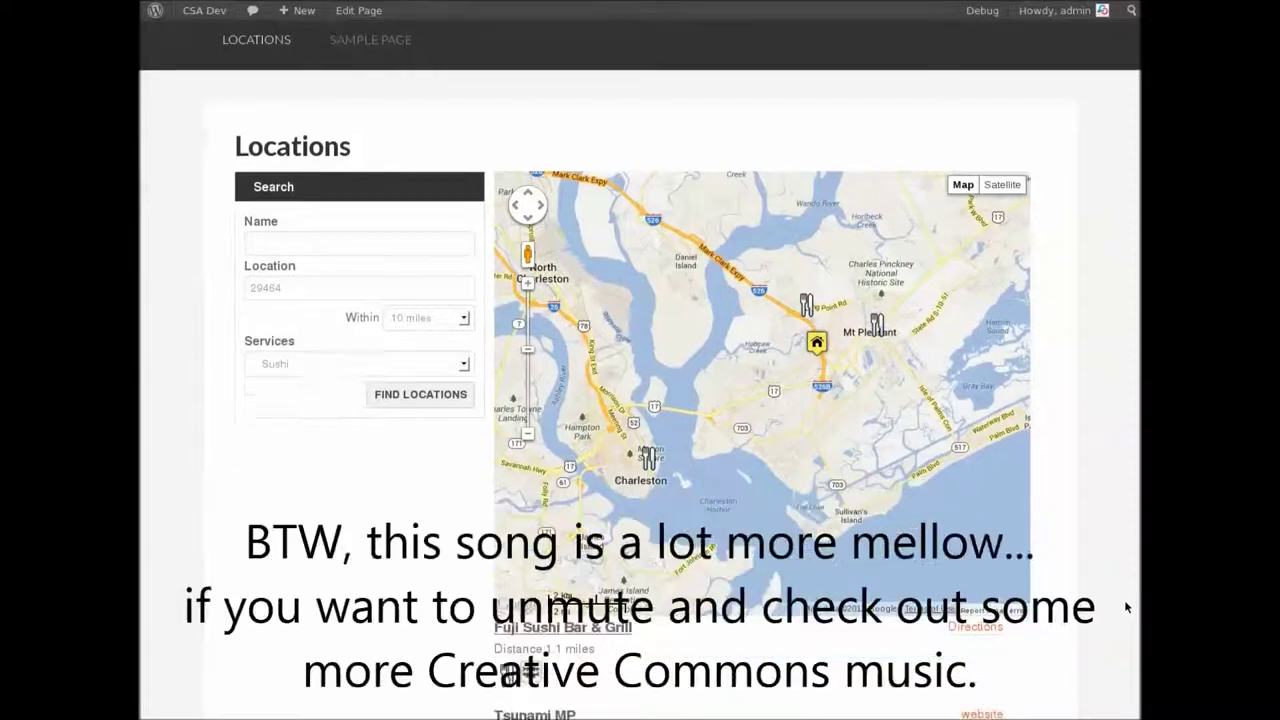
Step: View the map details of Fuji Sushi Bar & Grill and Tsunami MP from the search results and map markers
scroll(1124, 607, down, 2)
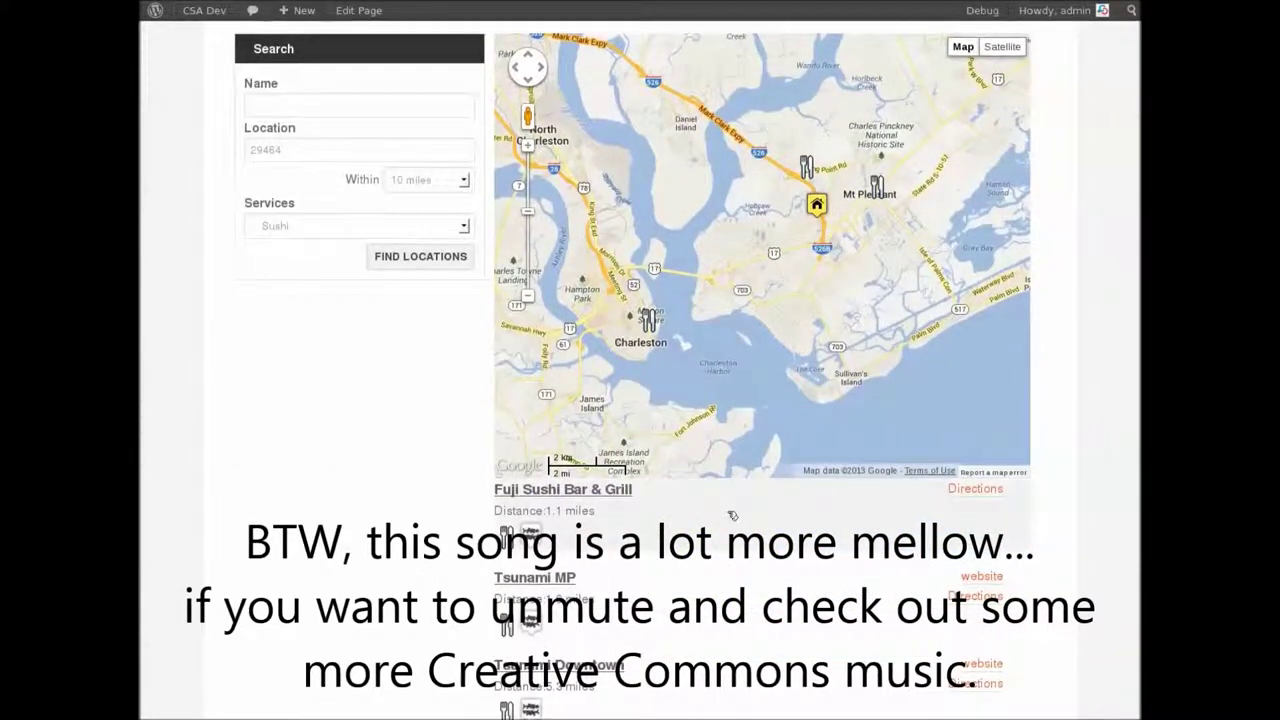
click(732, 515)
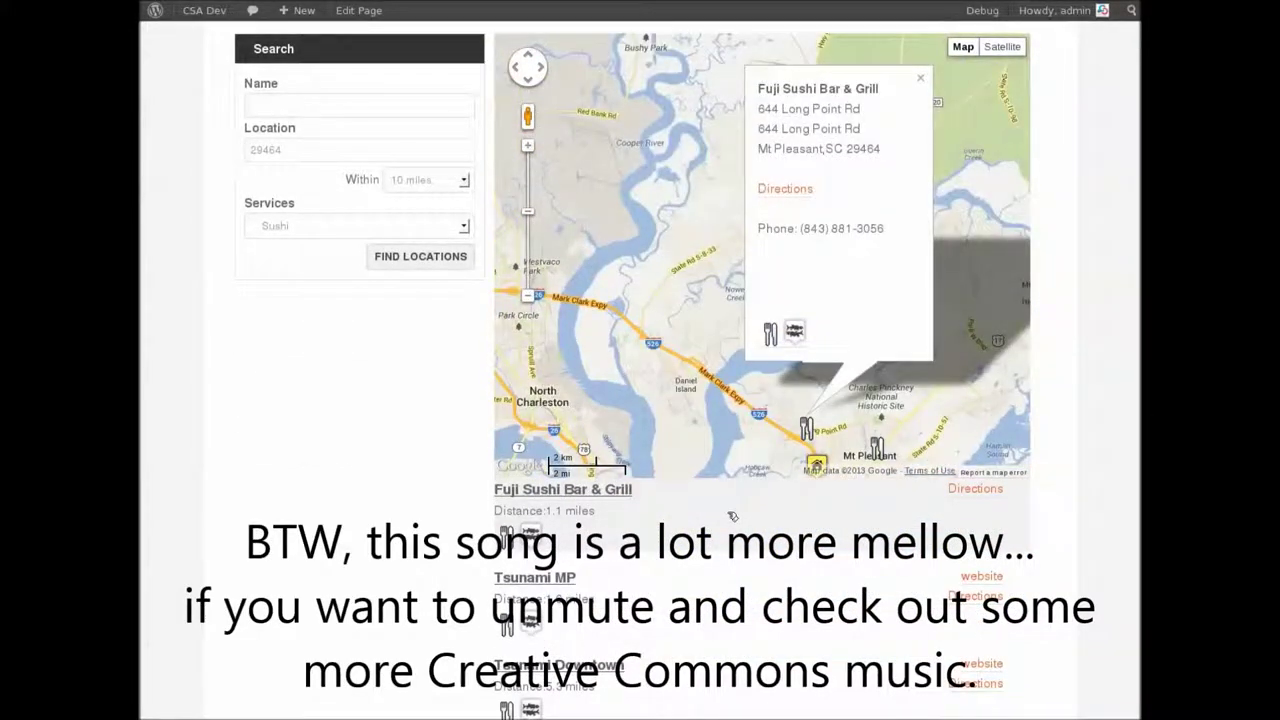
click(697, 620)
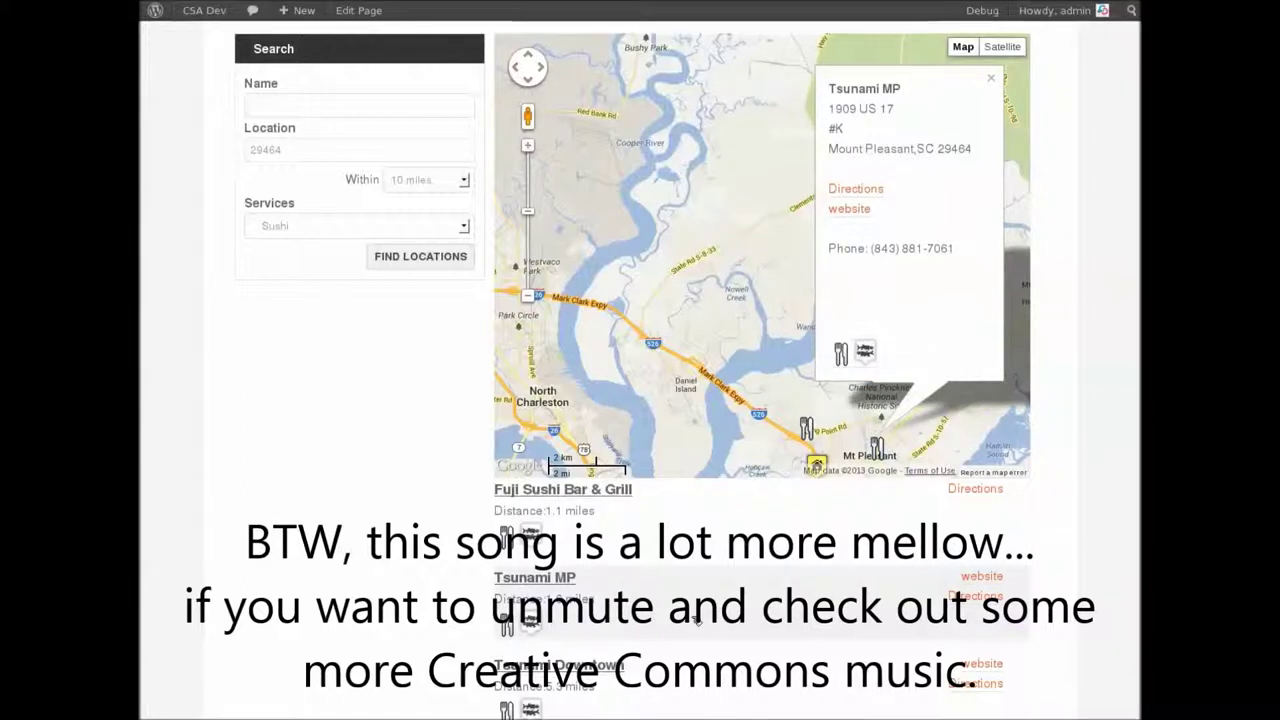
click(814, 431)
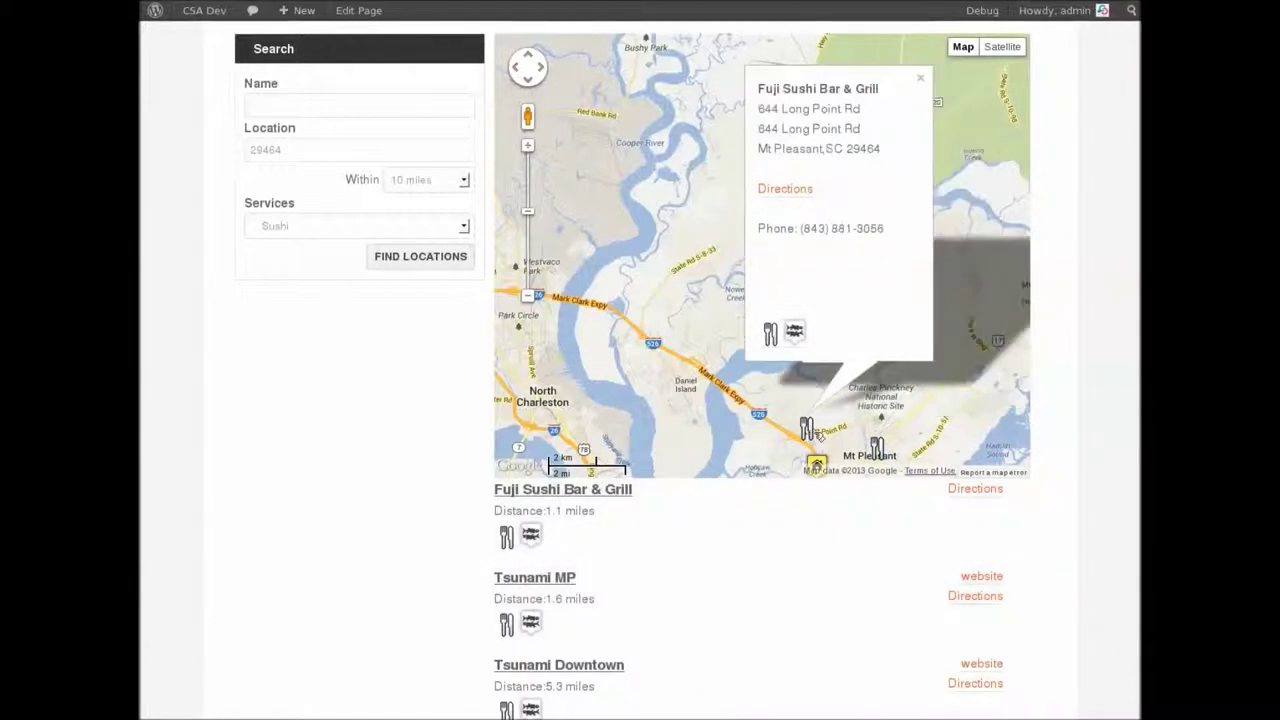
Step: Reset the Services filter to "Select a service" and search the locations around 29464 again
click(335, 226)
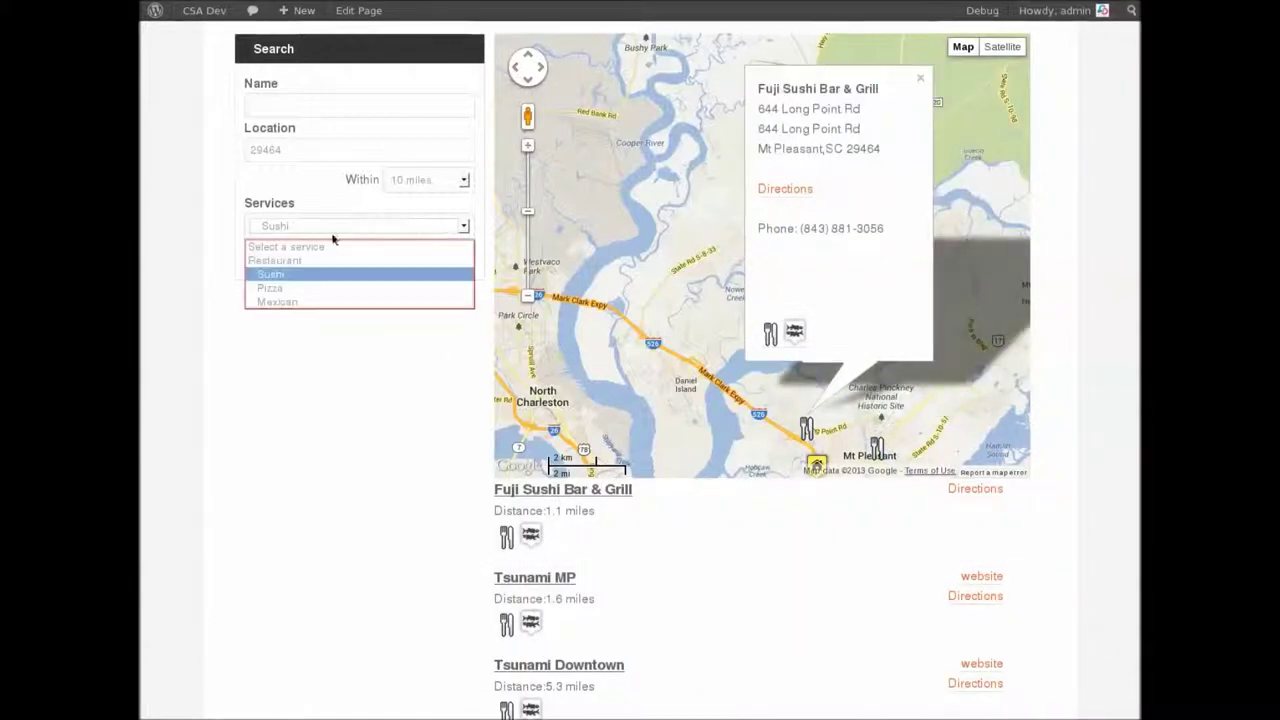
click(303, 250)
click(430, 259)
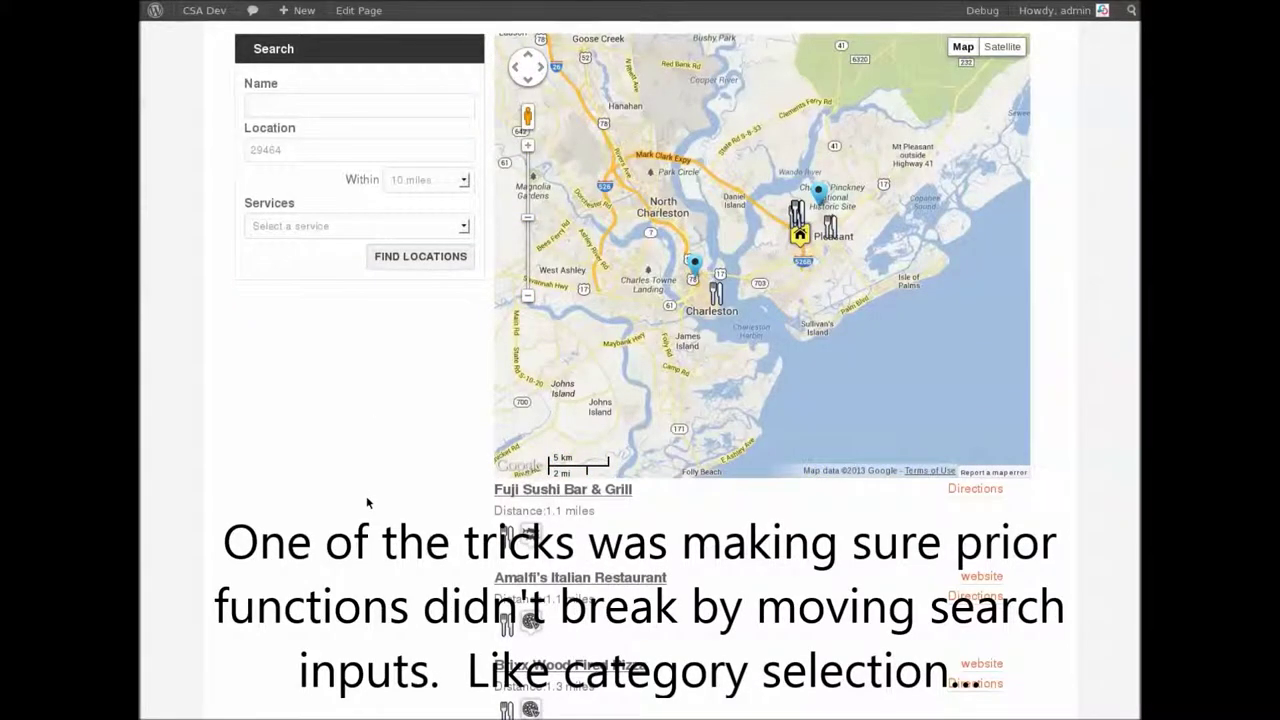
Step: Search for locations within 500 miles of South Carolina and examine the markers on the map up close
click(417, 182)
click(417, 244)
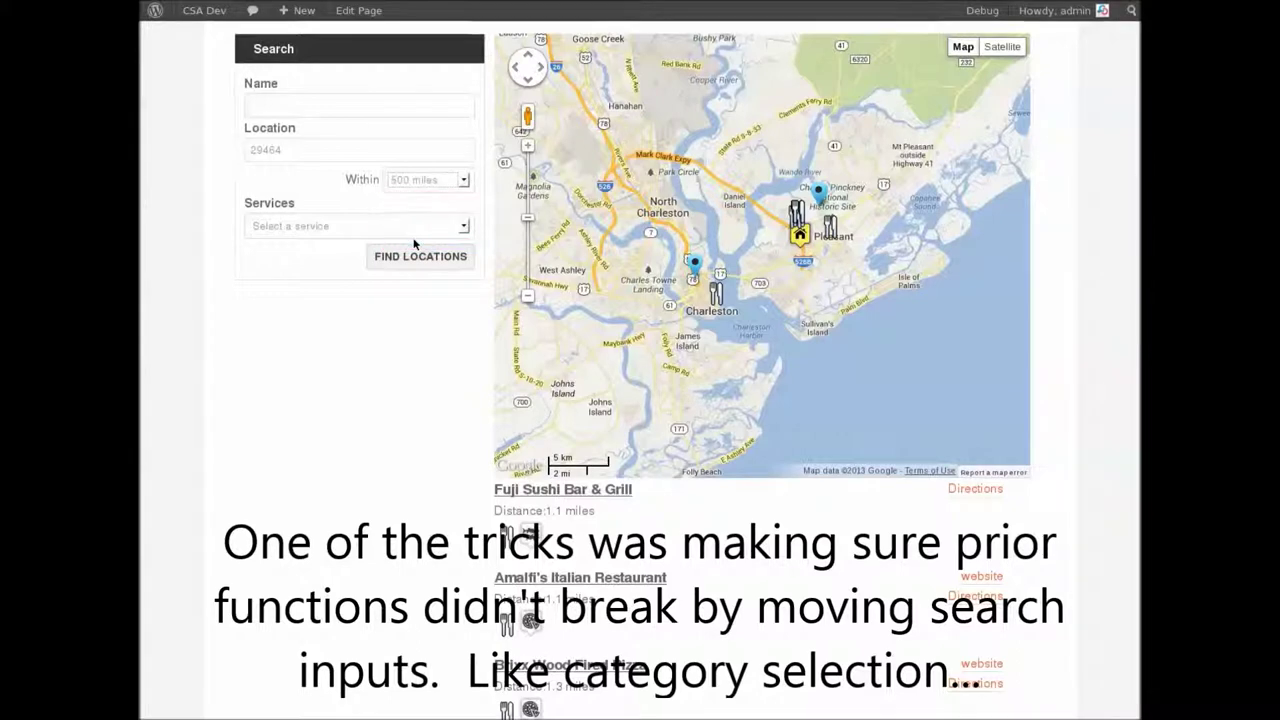
drag(318, 153, 218, 147)
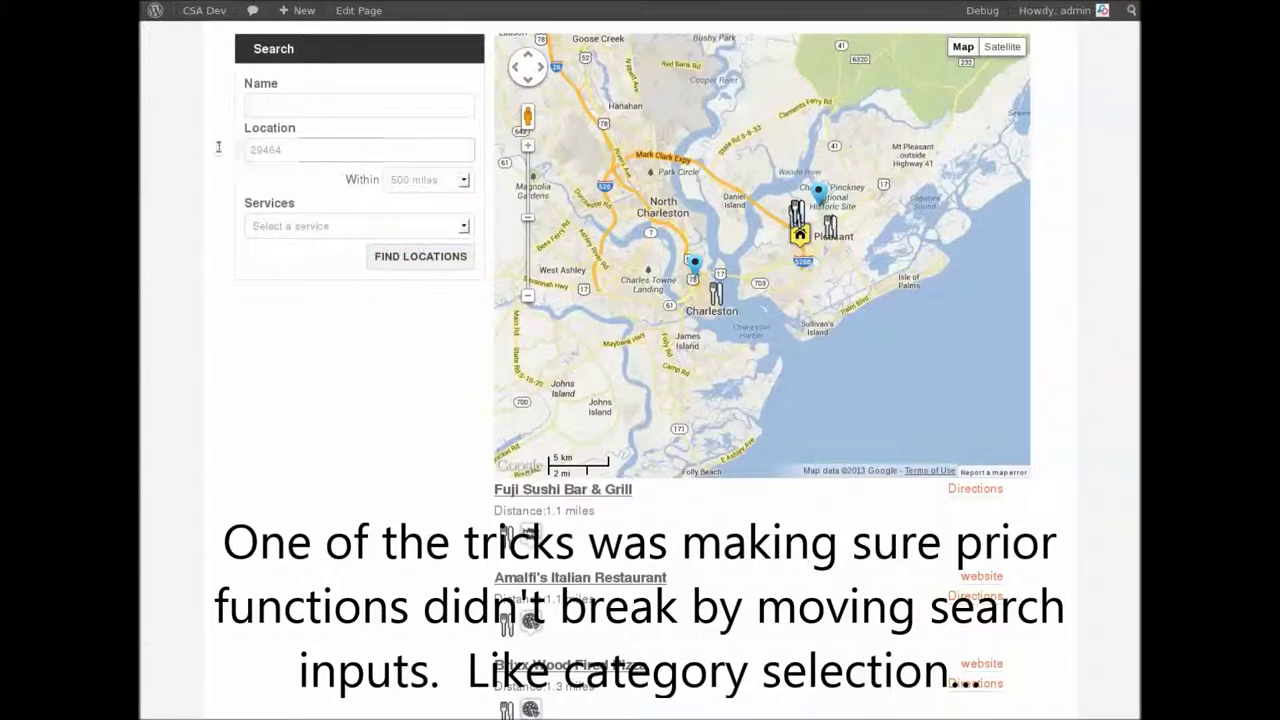
text(South Ca)
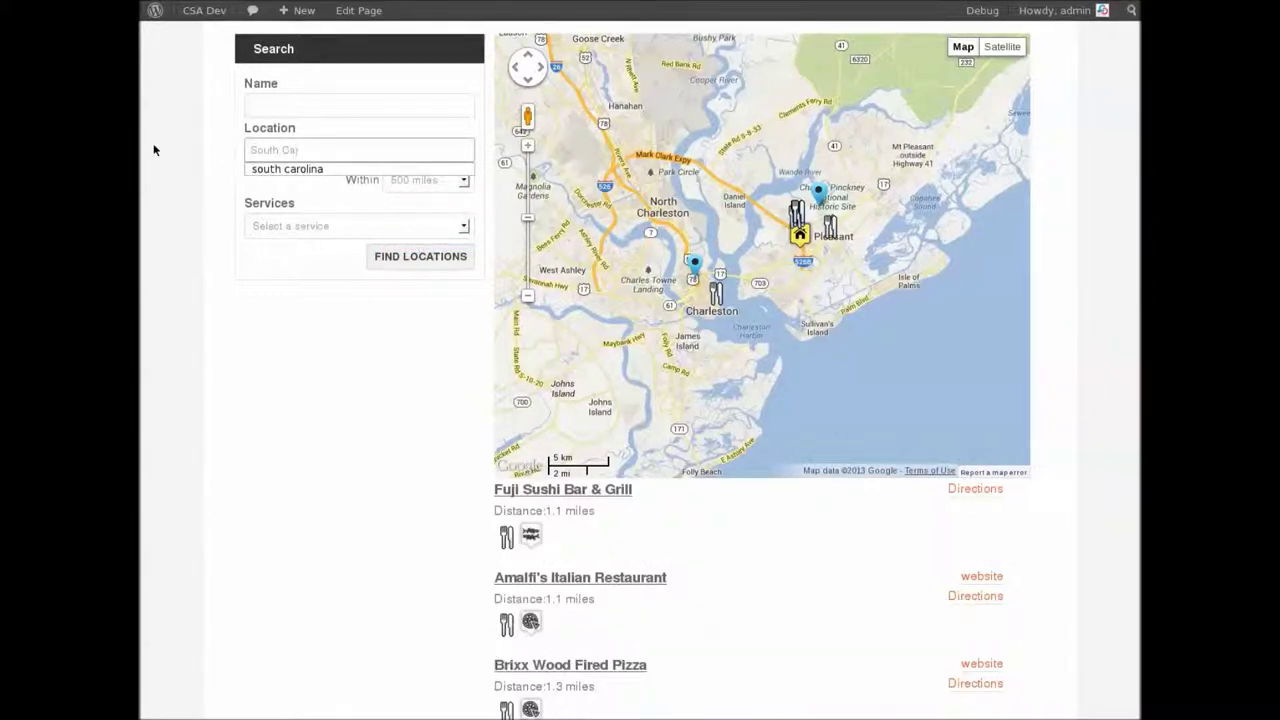
text(rolina)
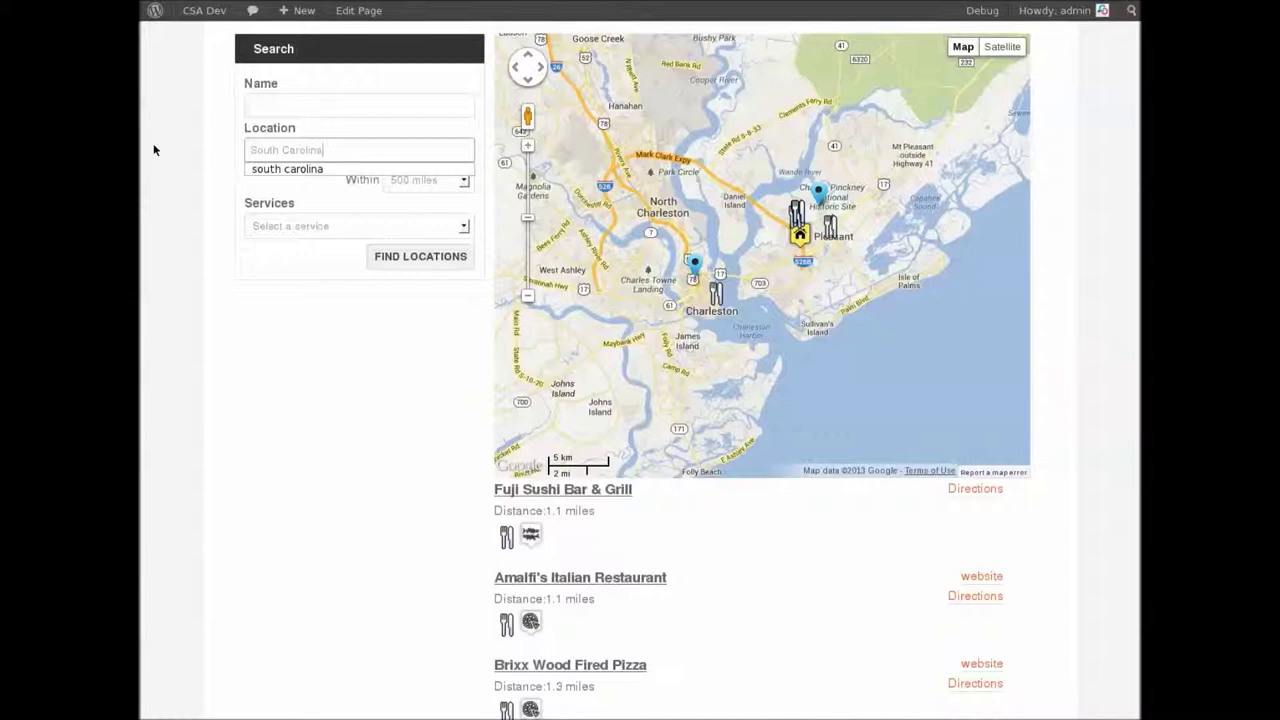
click(392, 259)
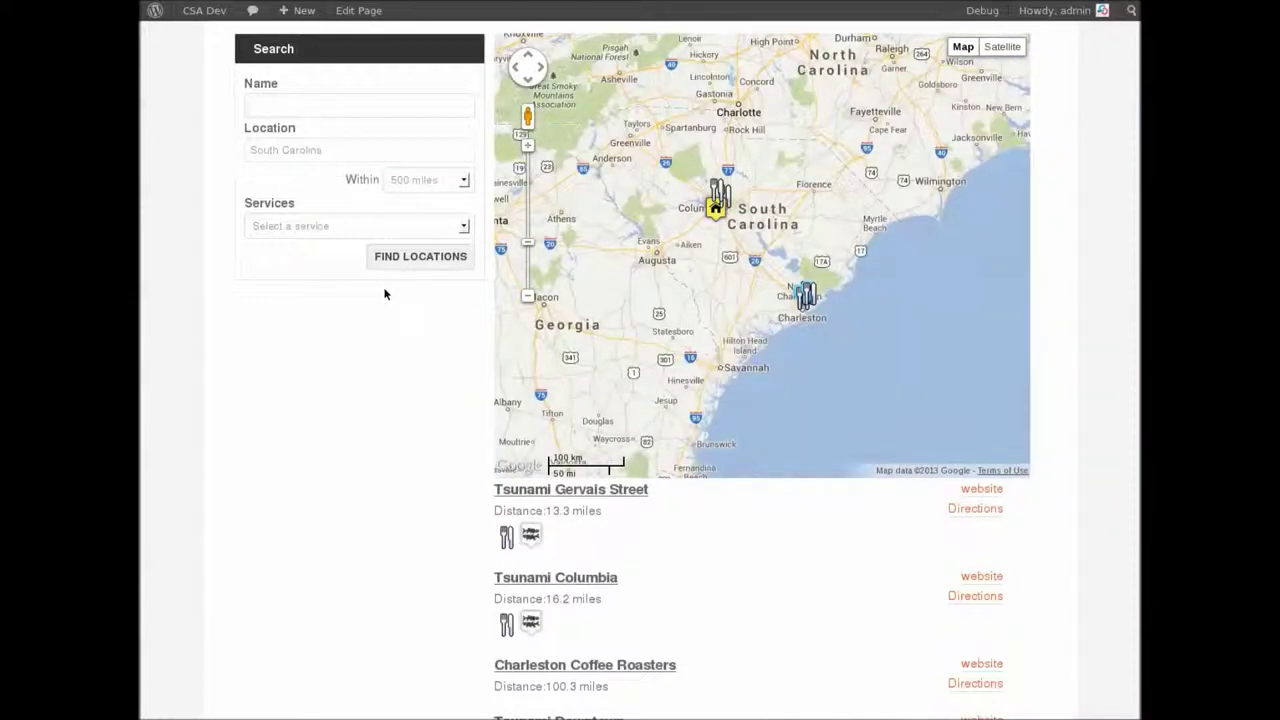
click(529, 146)
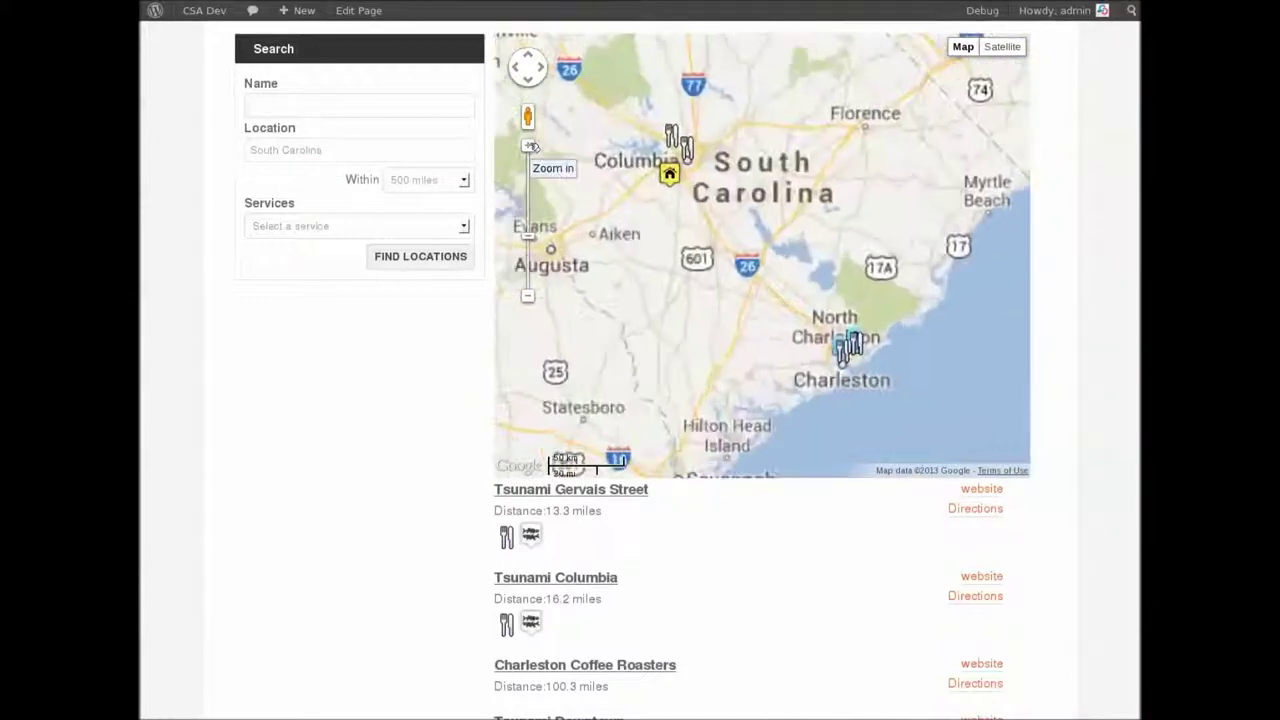
click(530, 146)
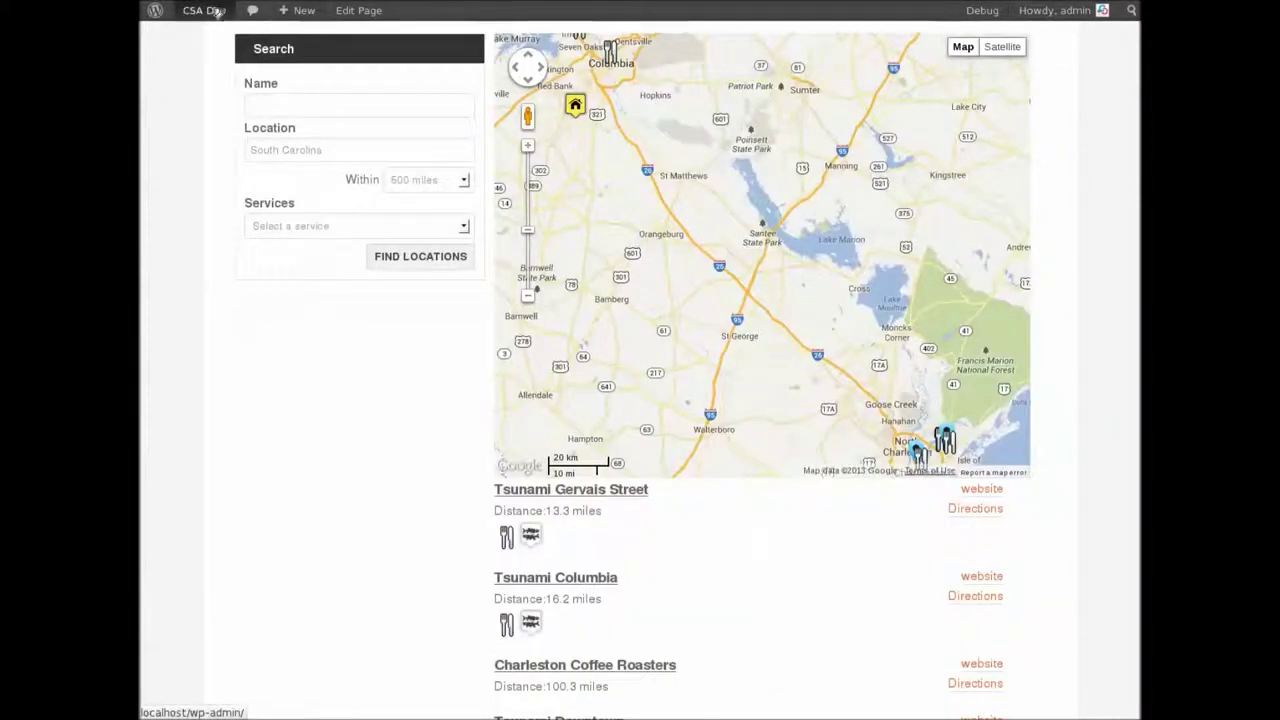
Step: Turn off Show Categories On Search in the Store Locator Plus Tagalong settings, save, and reload the published Locations page
mouse_move(205, 10)
click(220, 36)
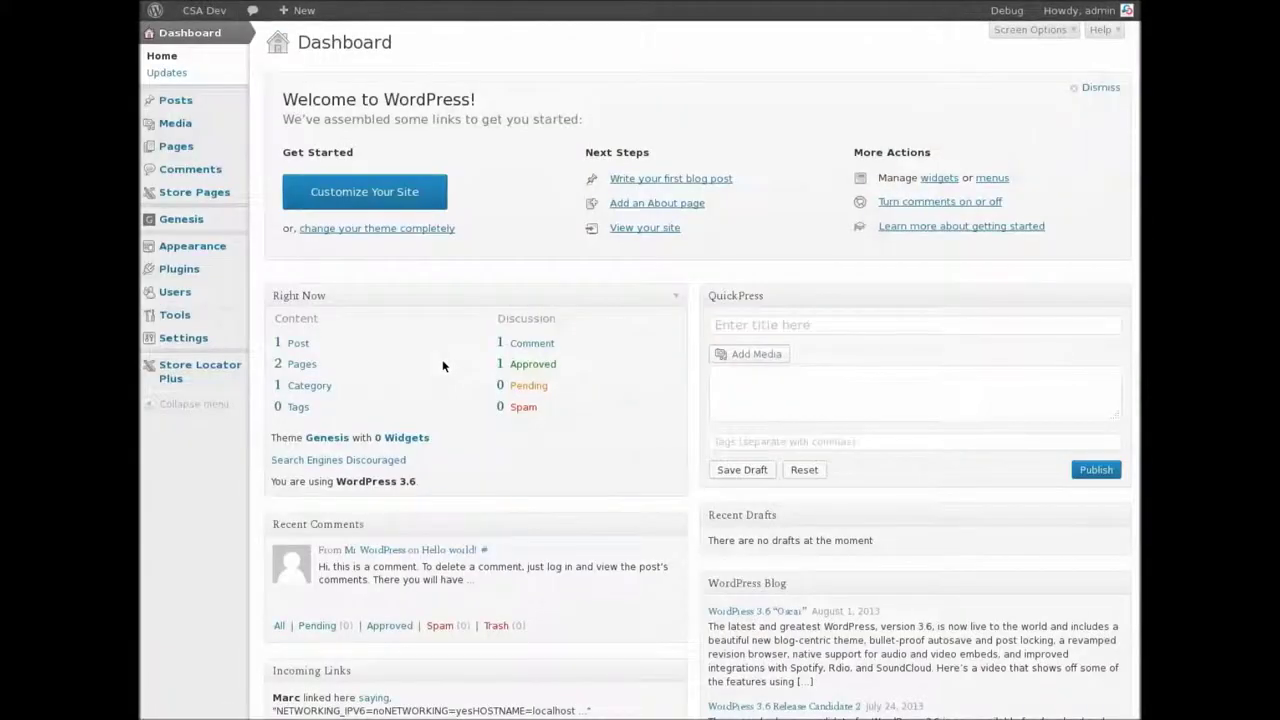
mouse_move(193, 376)
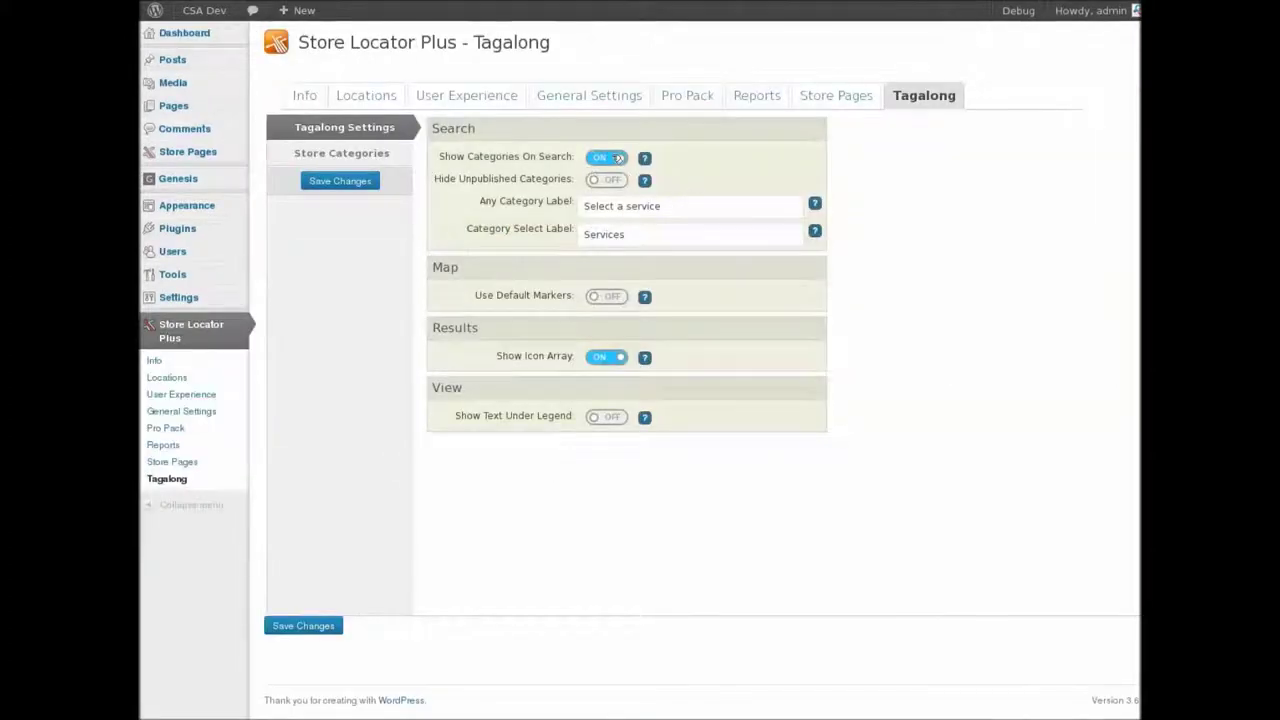
click(618, 158)
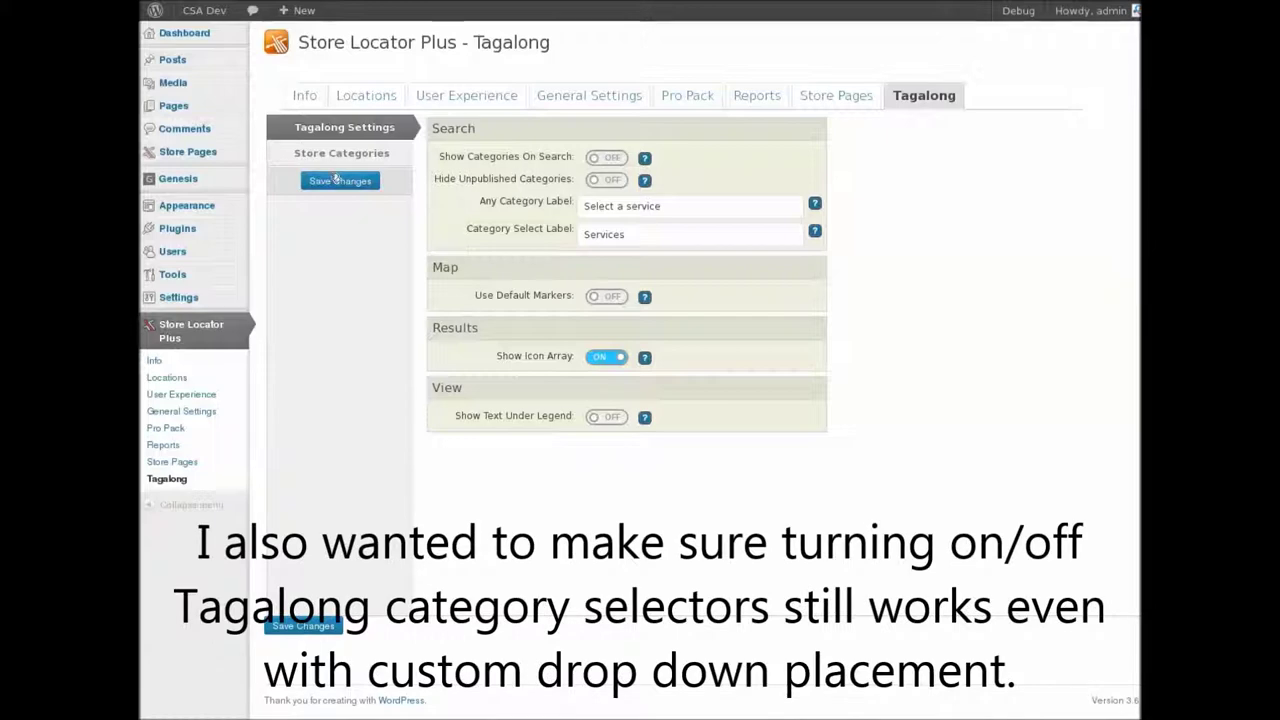
click(339, 182)
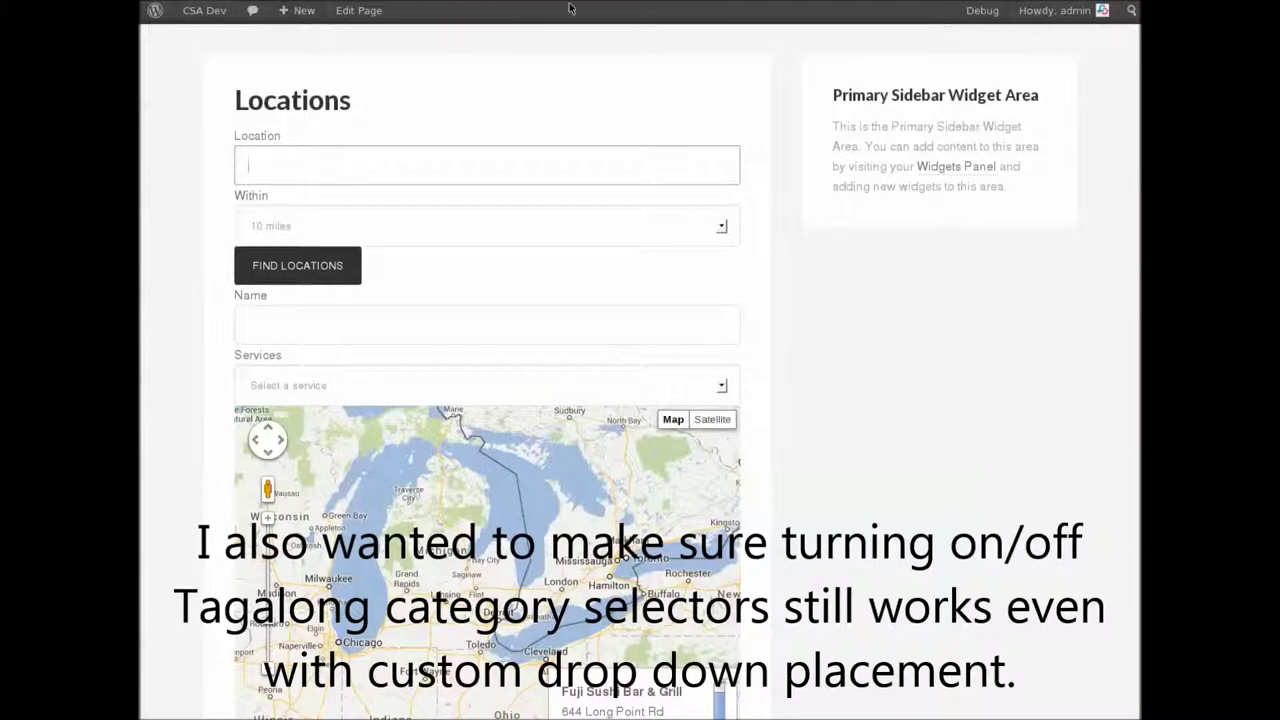
key(F5)
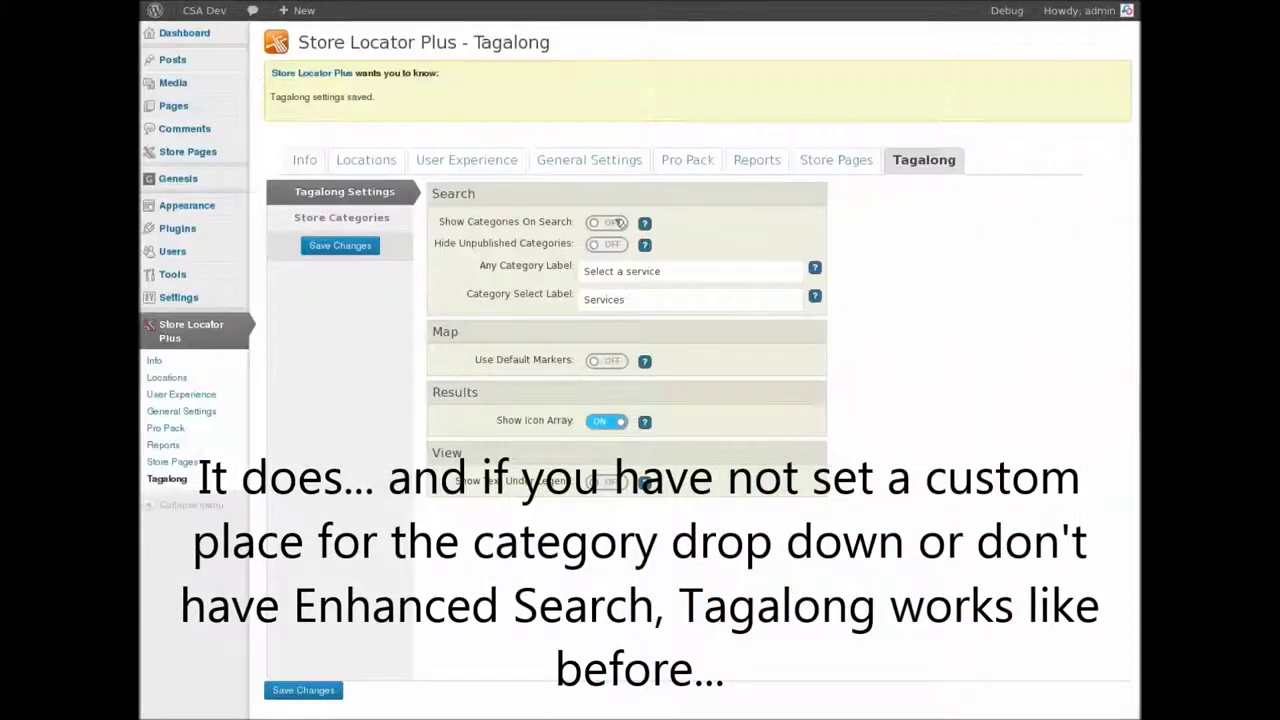
Step: Turn Show Categories On Search back on in the Tagalong settings, save, and reload the Locations page
click(618, 222)
click(343, 251)
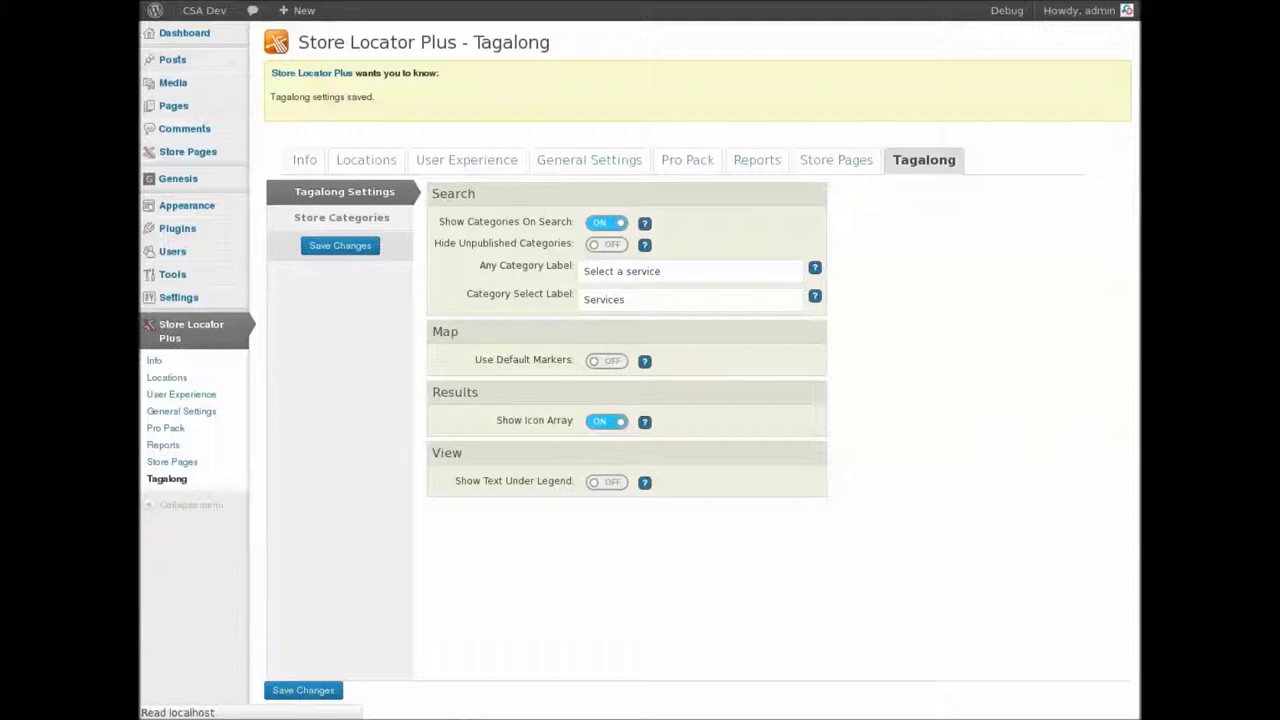
key(ctrl+Tab)
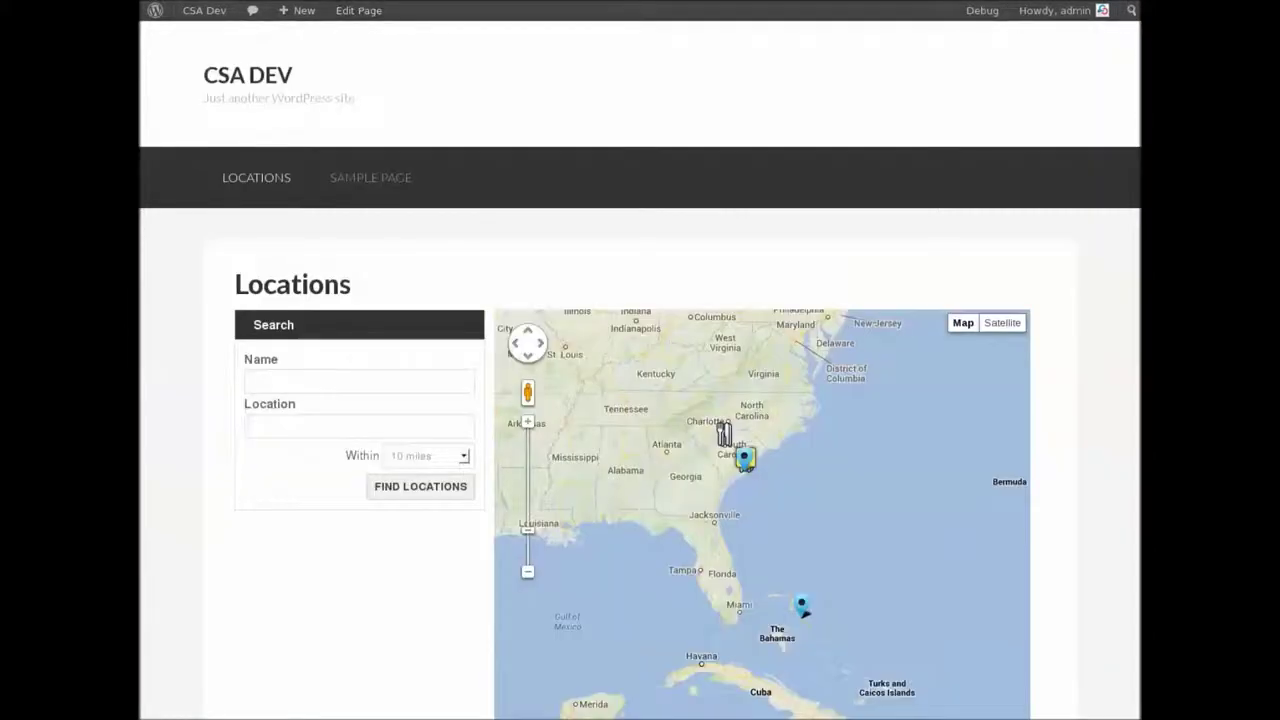
key(F5)
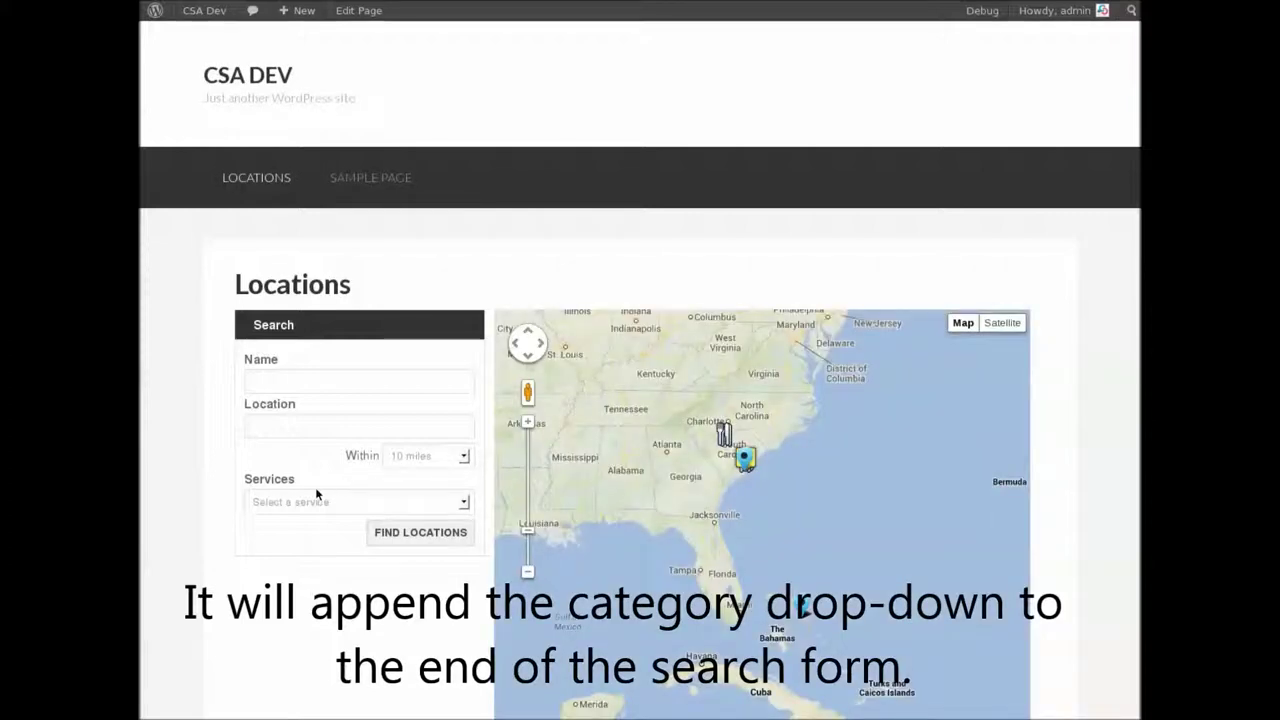
Step: Remove the category slp_search_element from the User Experience search layout, save the settings, and reload the Locations page
key(ctrl+Tab)
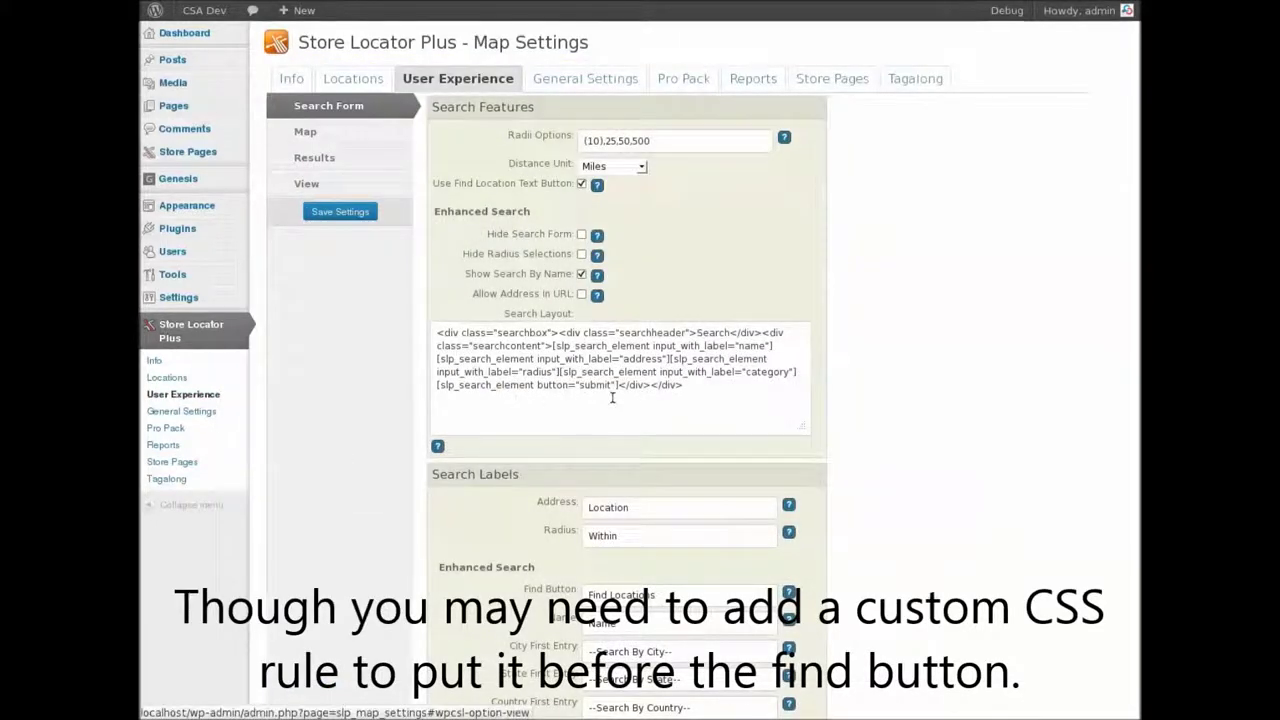
click(711, 372)
click(558, 371)
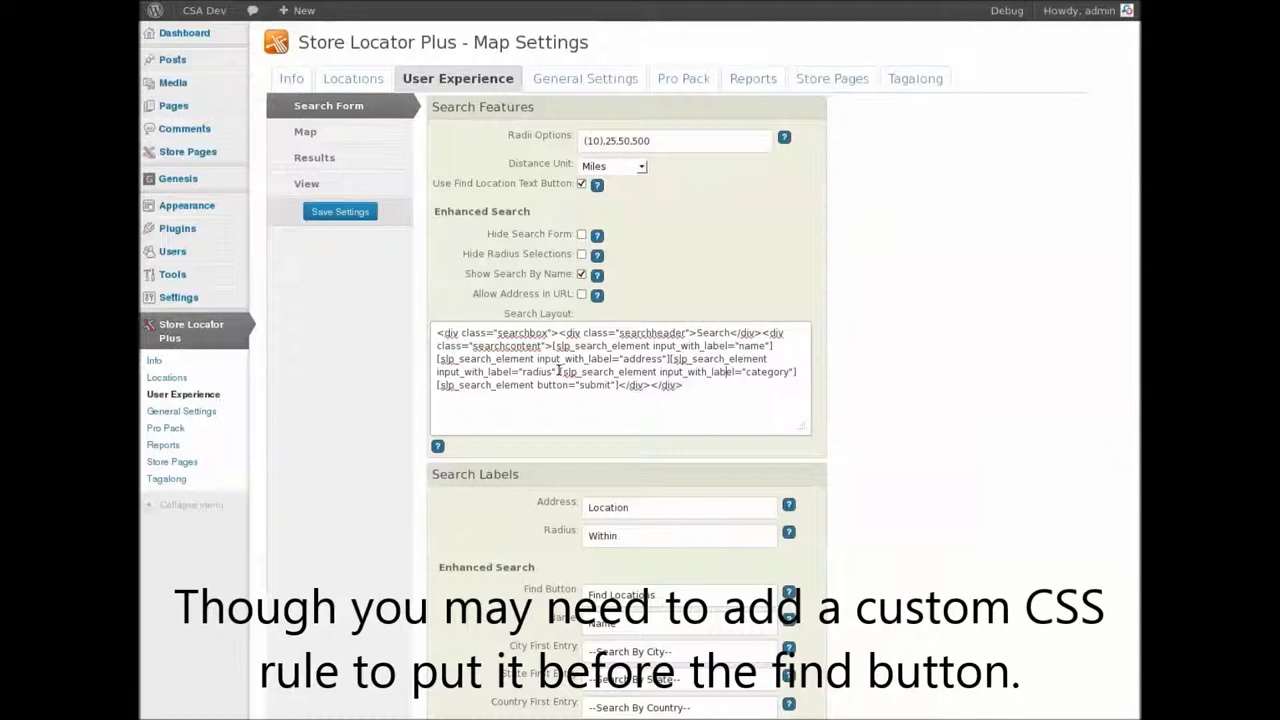
key(shift+End)
key(Delete)
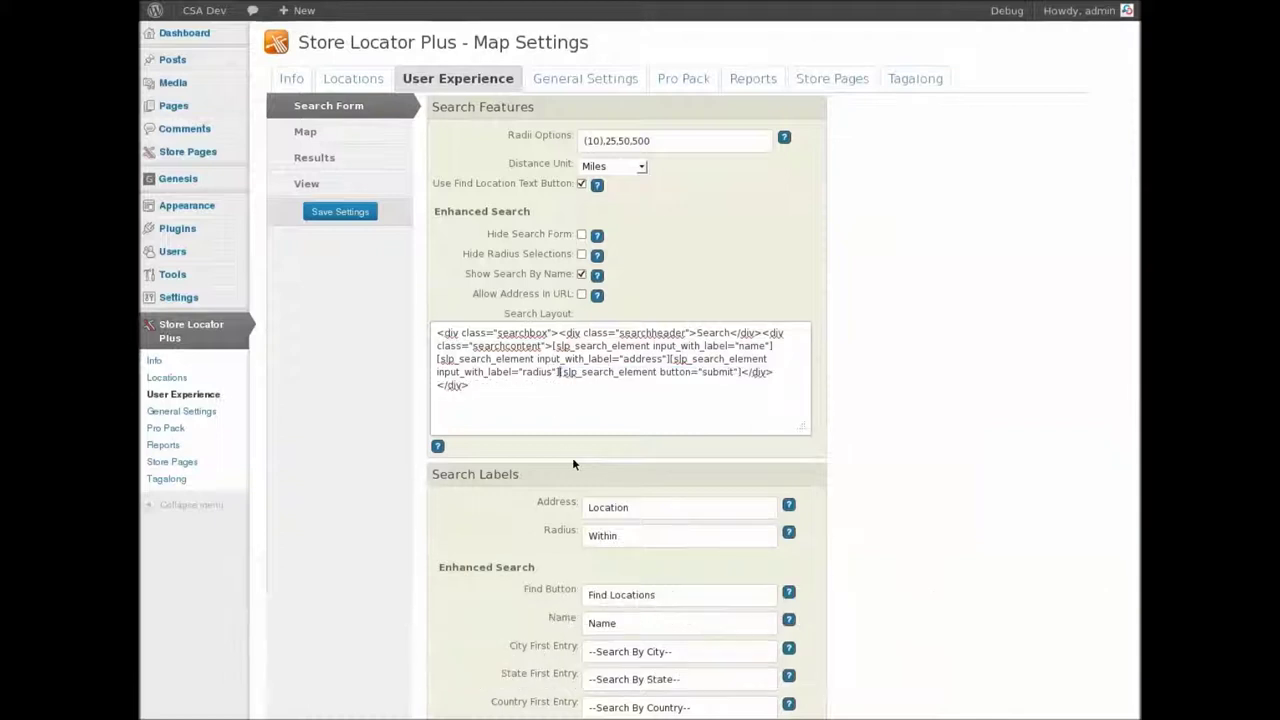
click(343, 212)
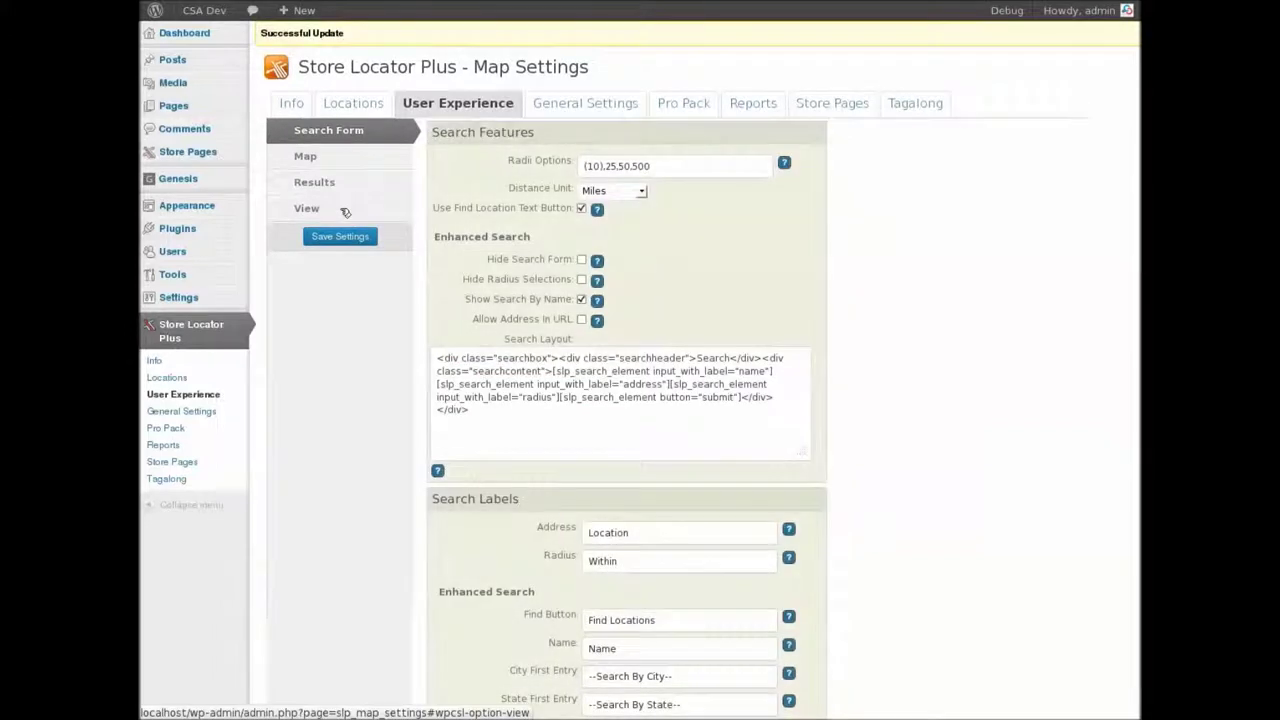
key(ctrl+Tab)
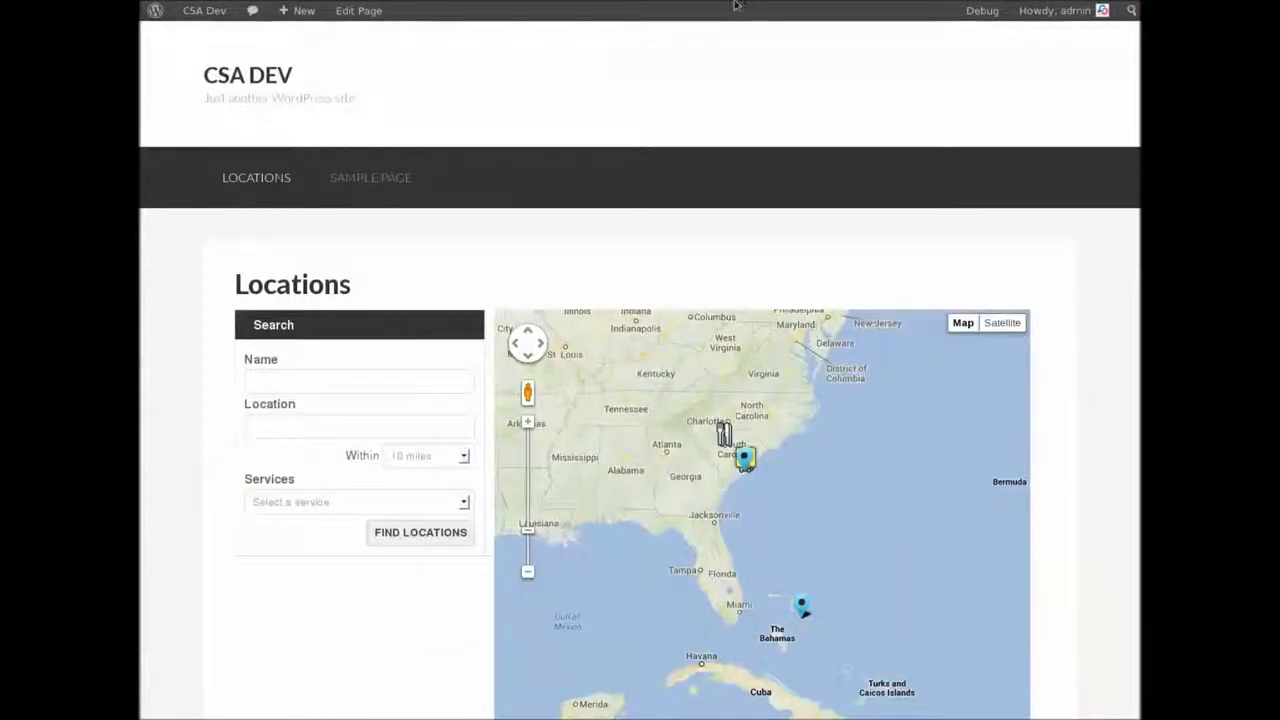
key(F5)
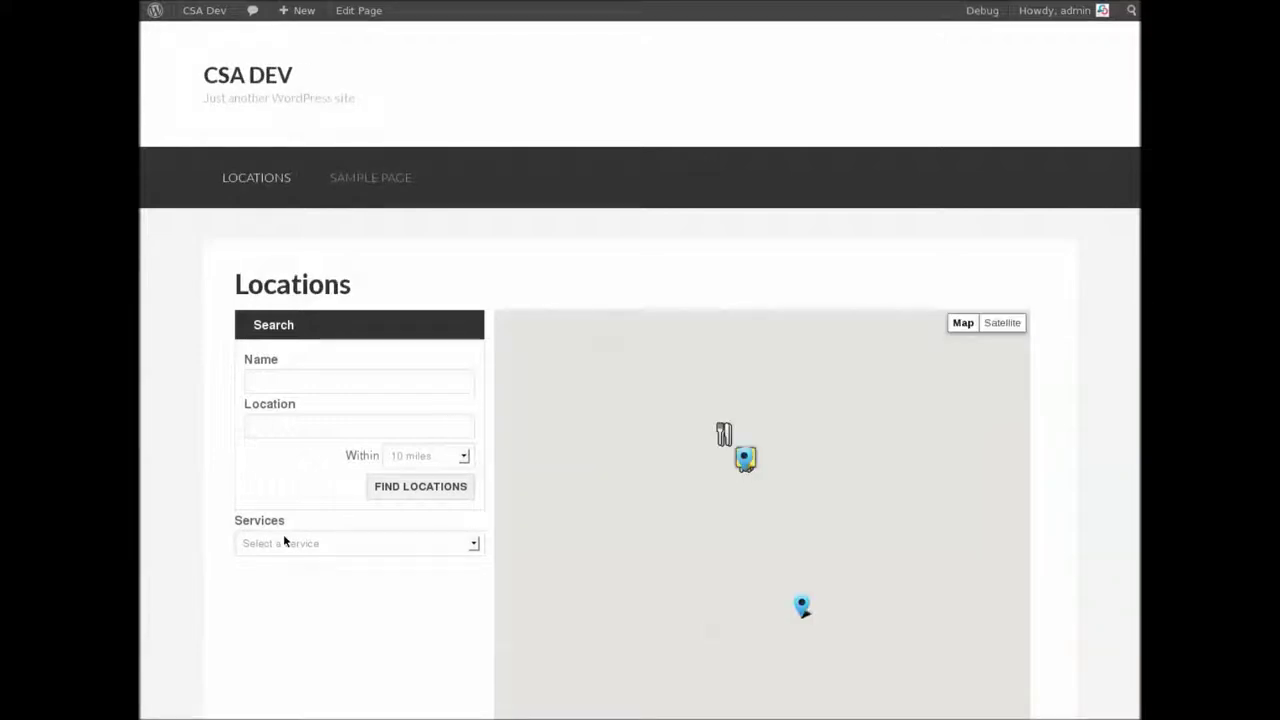
Step: Disable Tagalong's Show Categories On Search with the shortened search layout, save the changes, and refresh the Locations page
key(ctrl+shift+Tab)
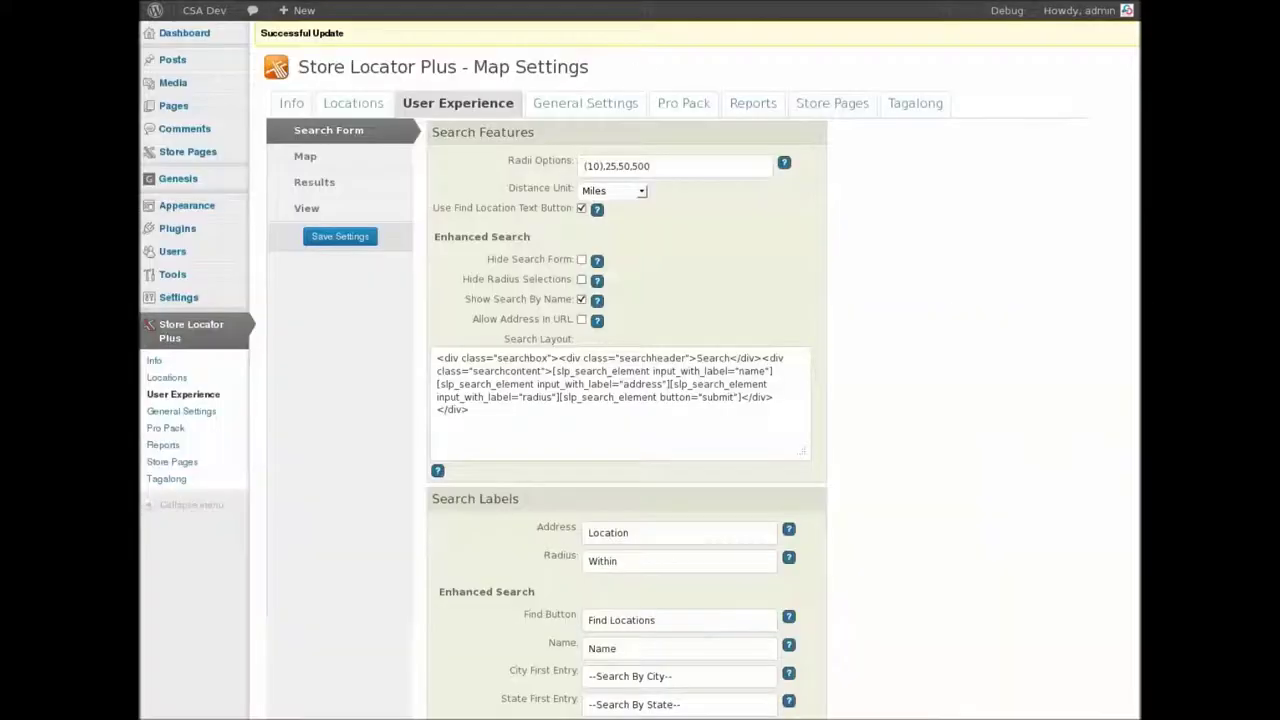
click(930, 103)
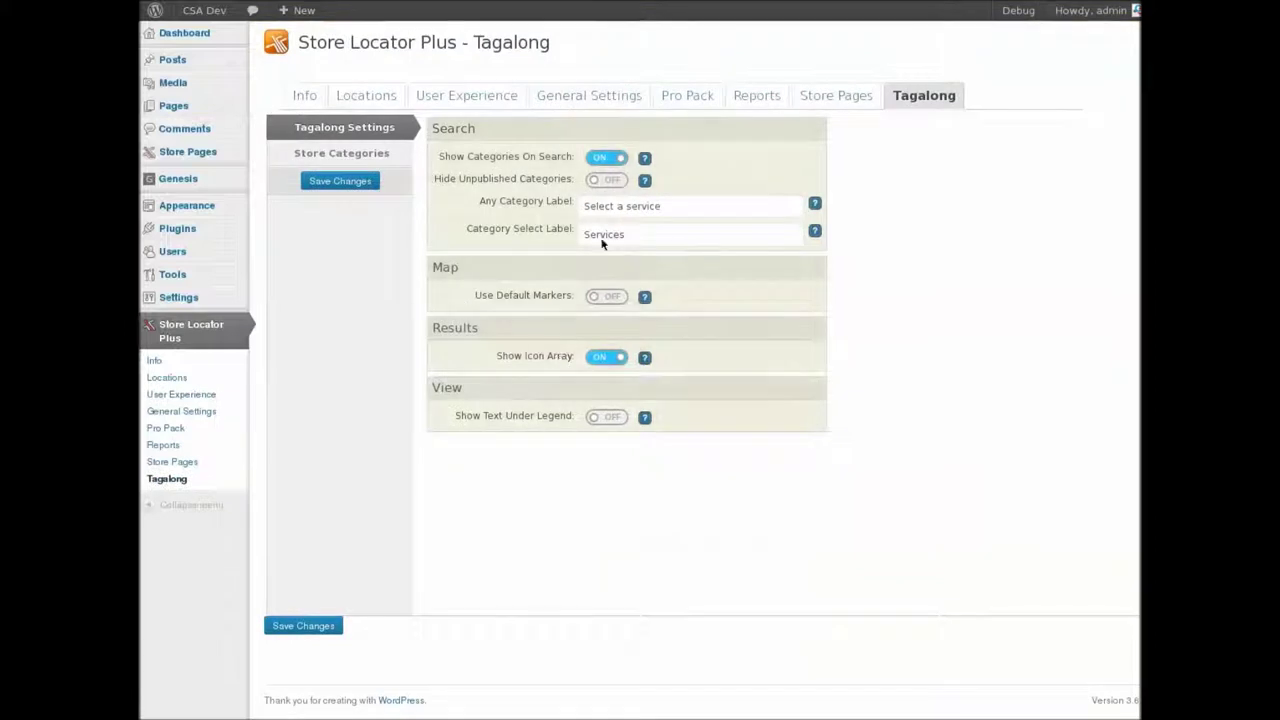
click(613, 158)
click(352, 183)
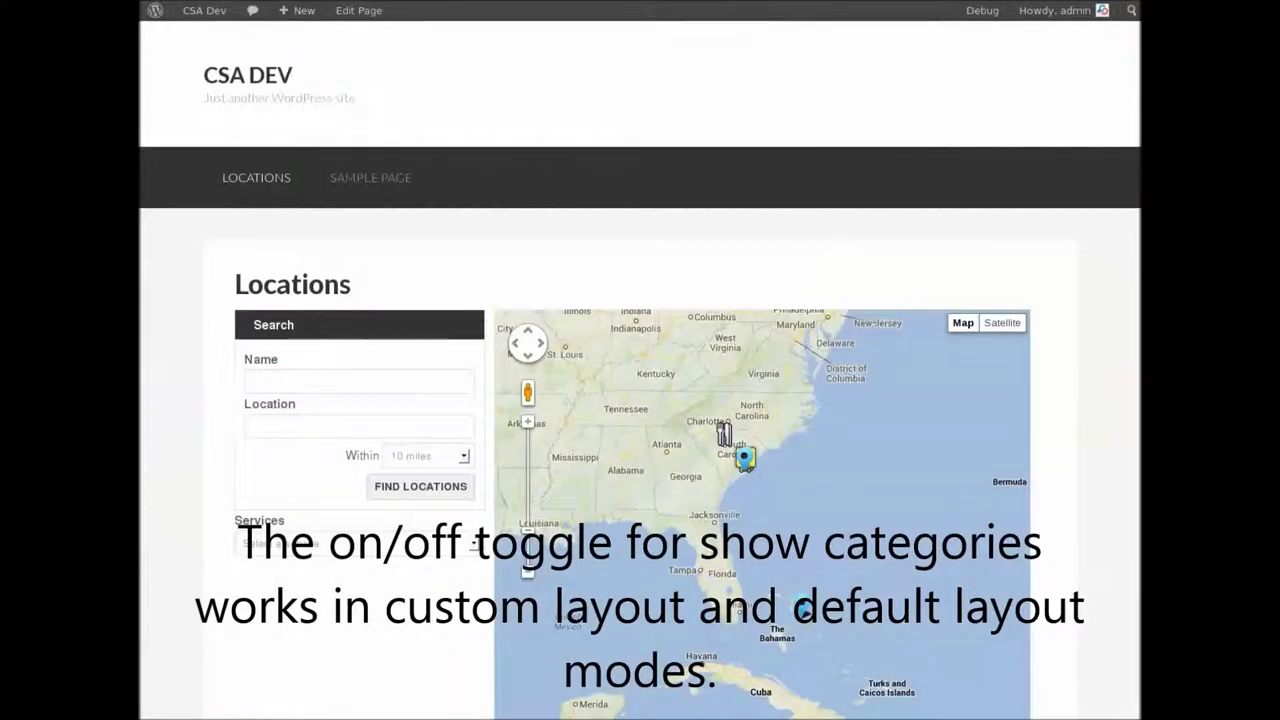
key(F5)
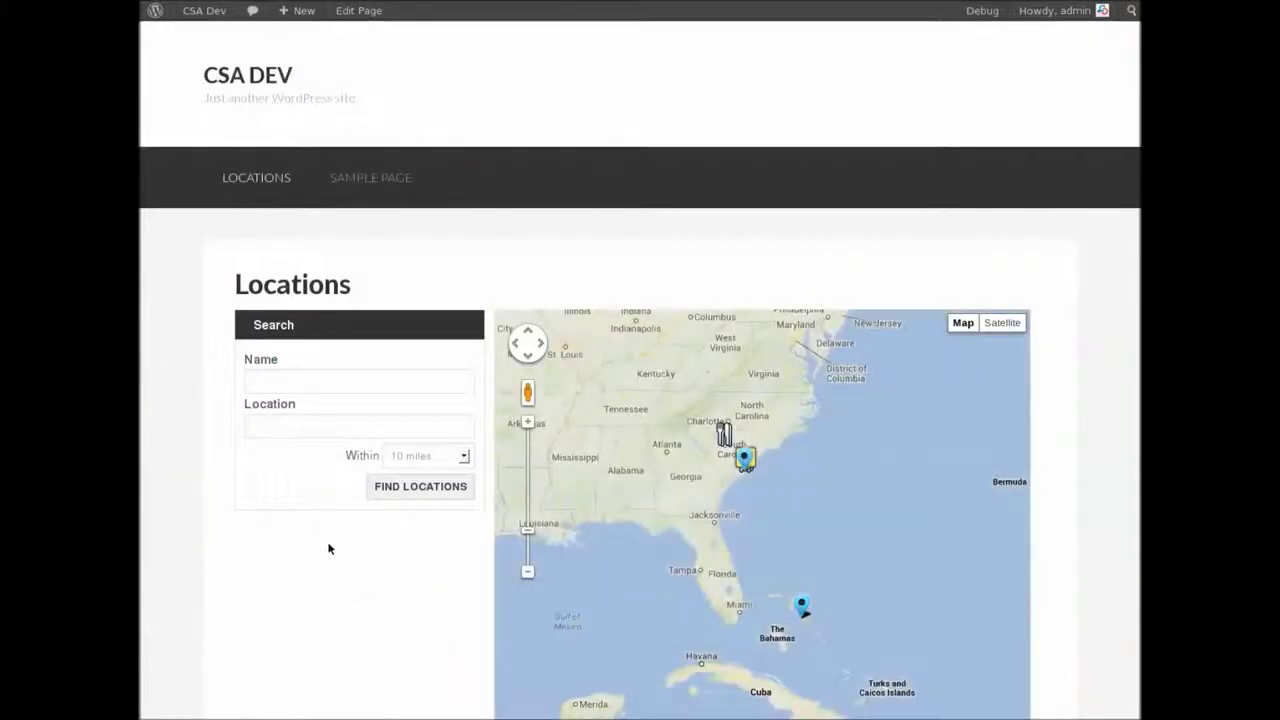
Step: Search the Locations page for location 29464 within 10 miles and look through the results
click(308, 430)
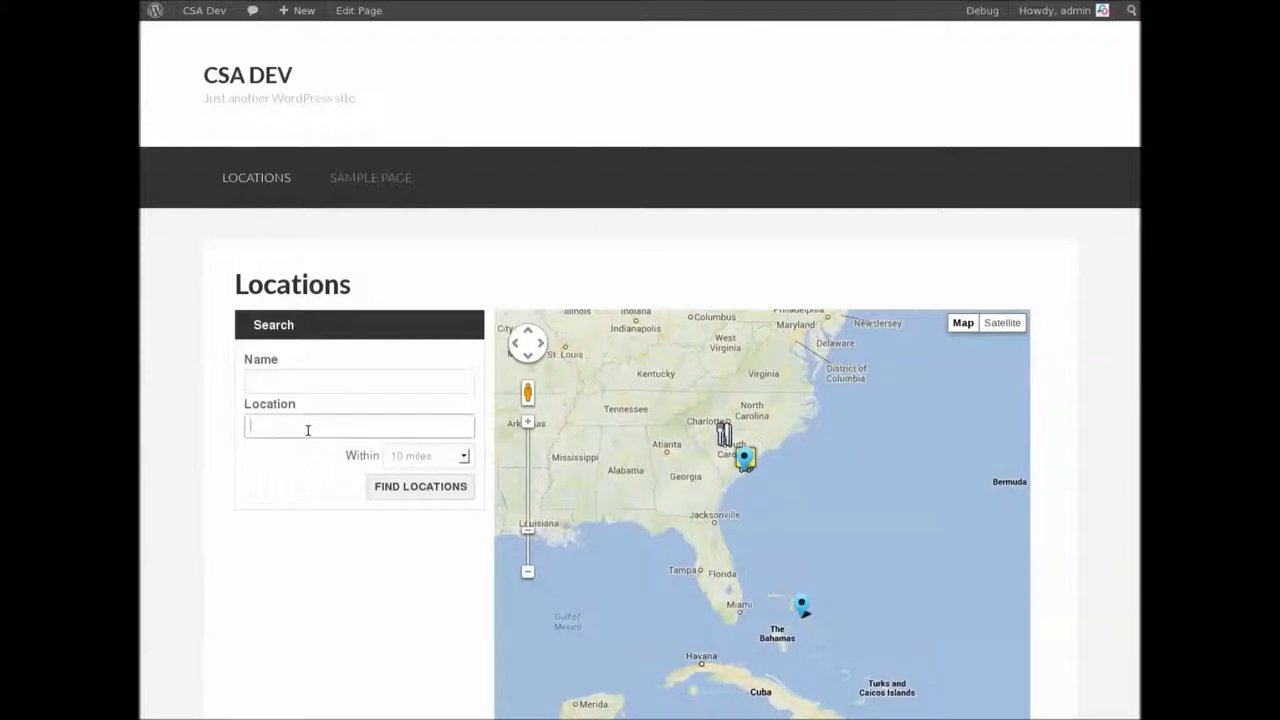
text(29464)
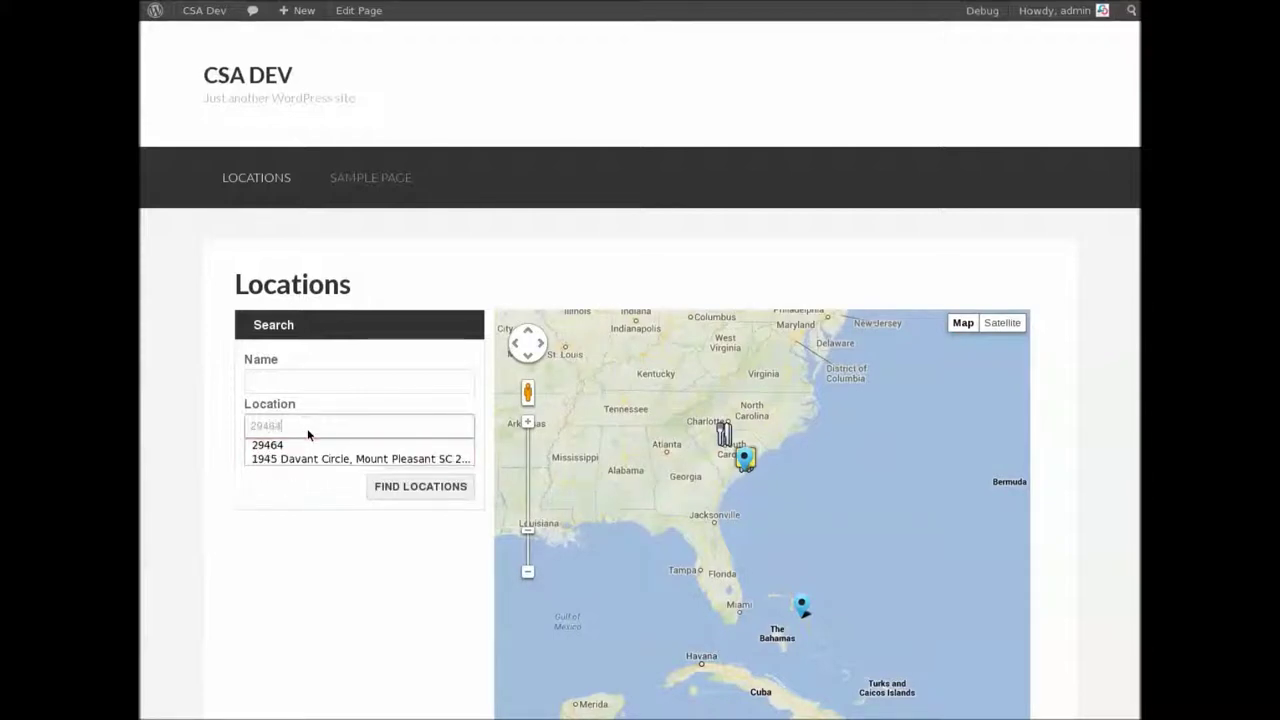
click(395, 487)
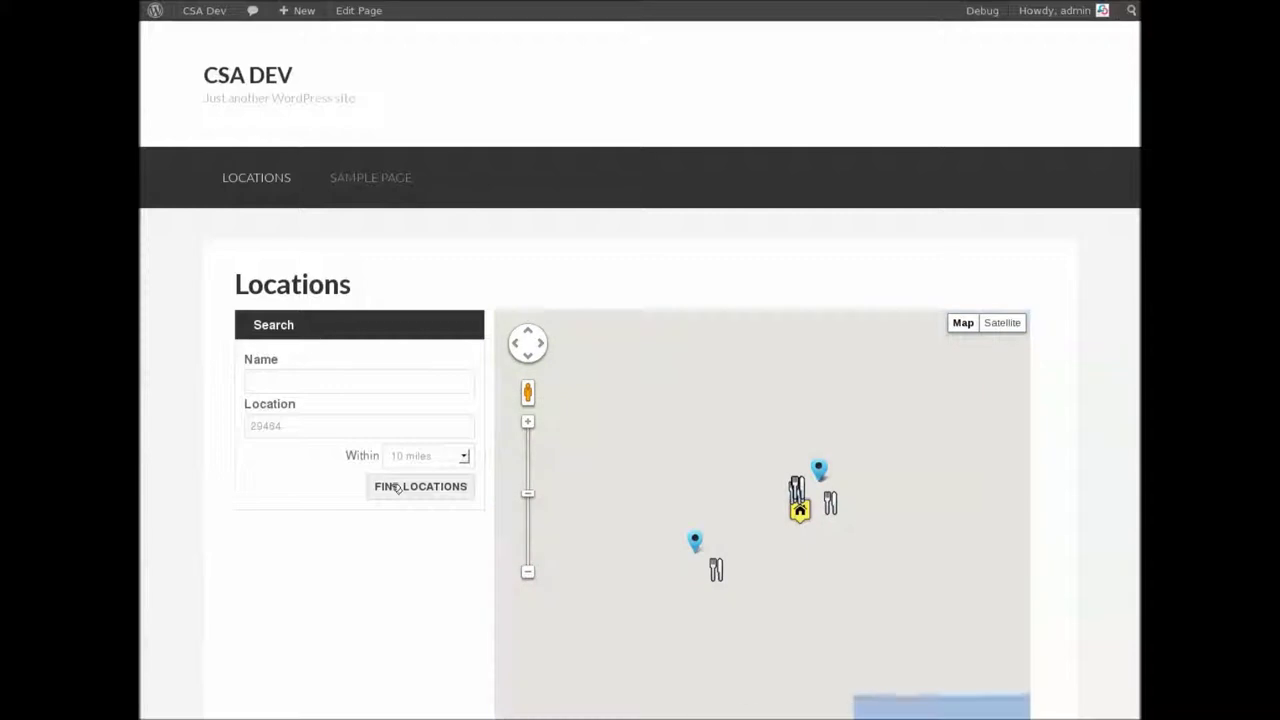
scroll(360, 615, down, 5)
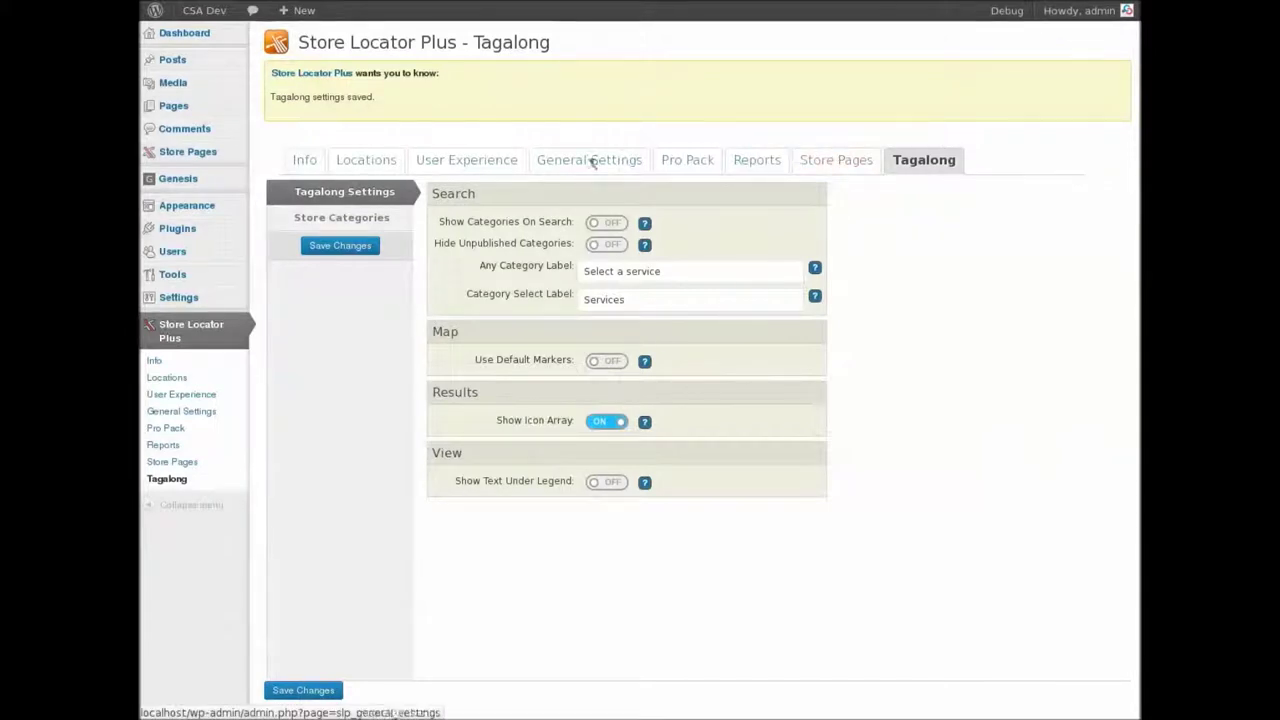
Step: Move the name slp_search_element below the radius element in the User Experience search layout, save the settings, and reload the Locations page
click(477, 163)
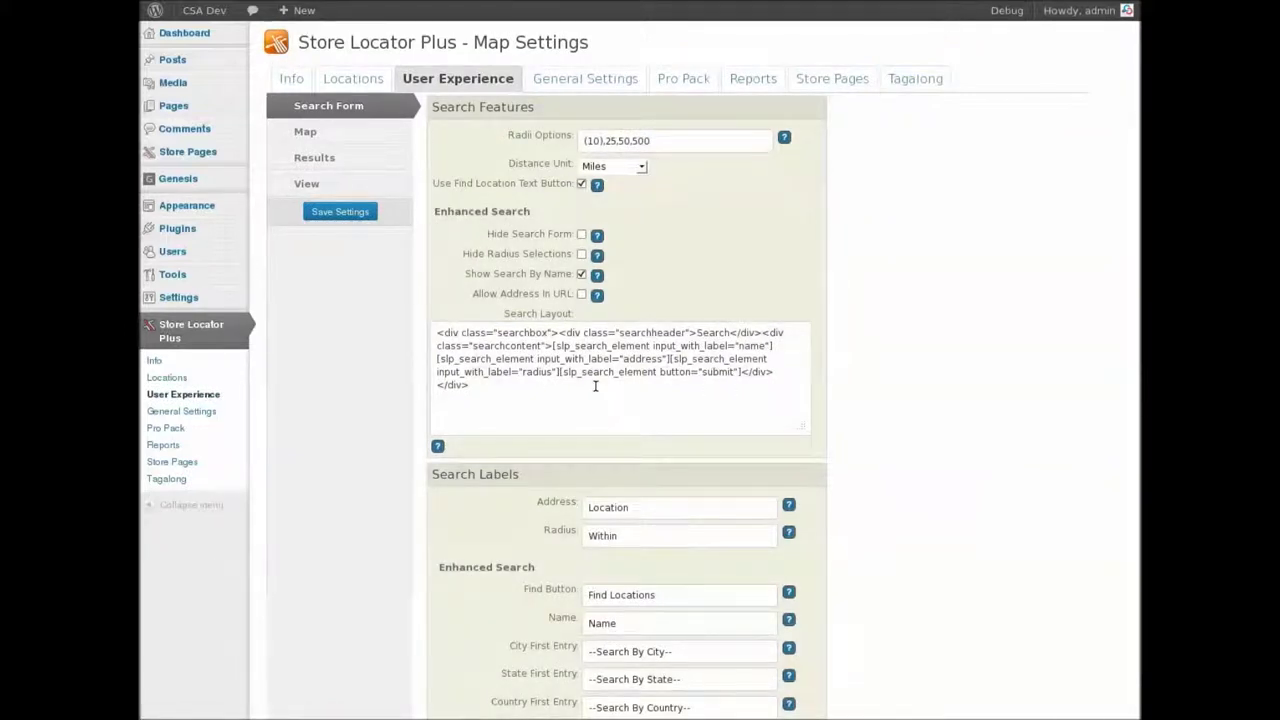
click(550, 345)
key(shift+End)
key(ctrl+c)
key(Delete)
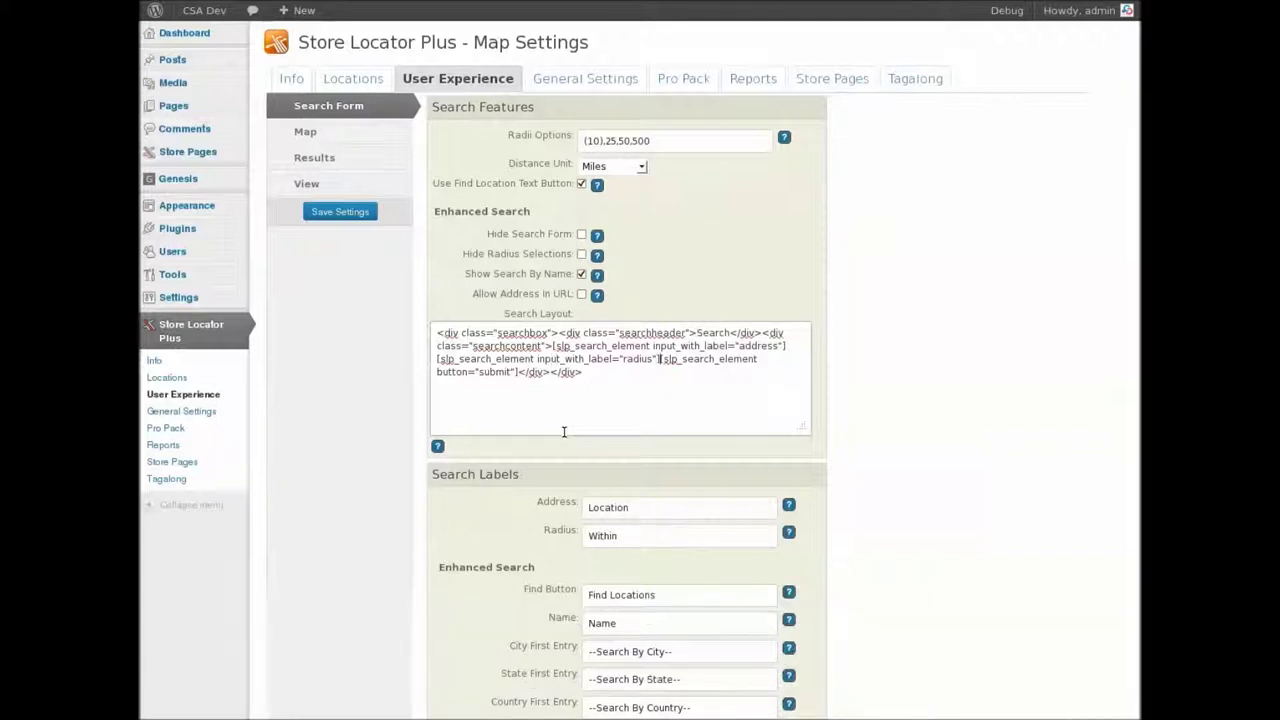
key(ctrl+v)
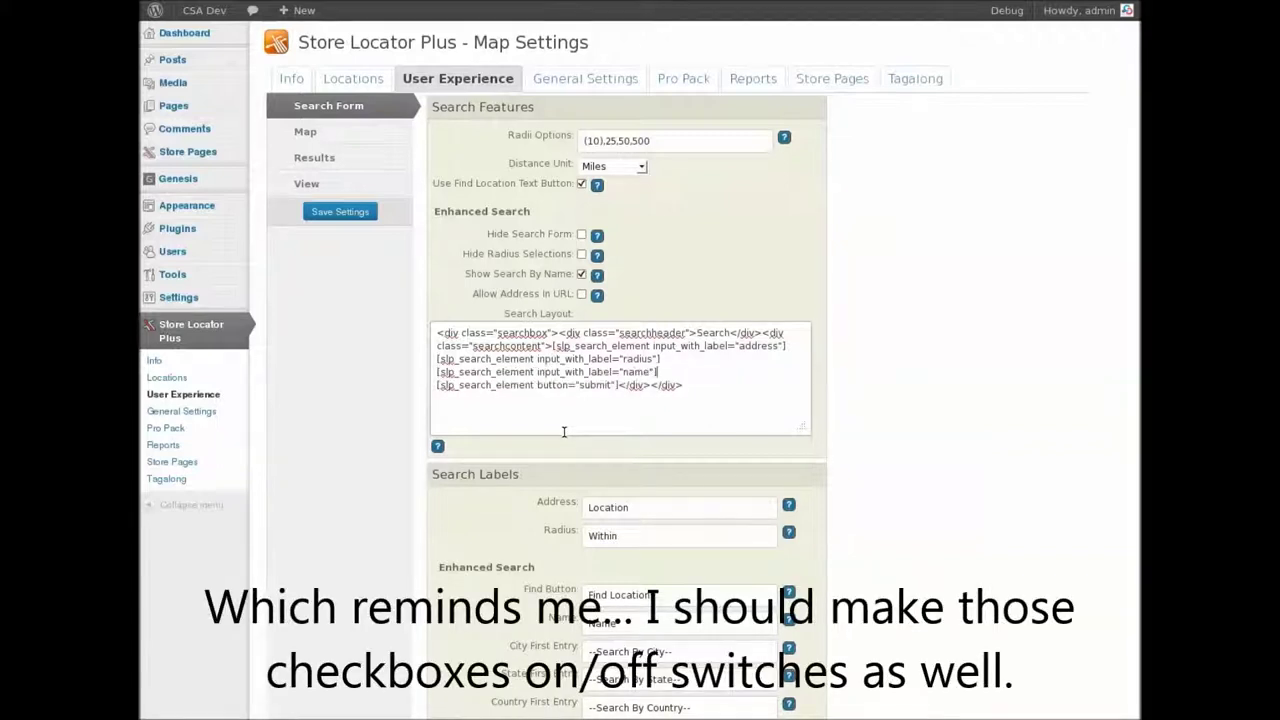
click(340, 211)
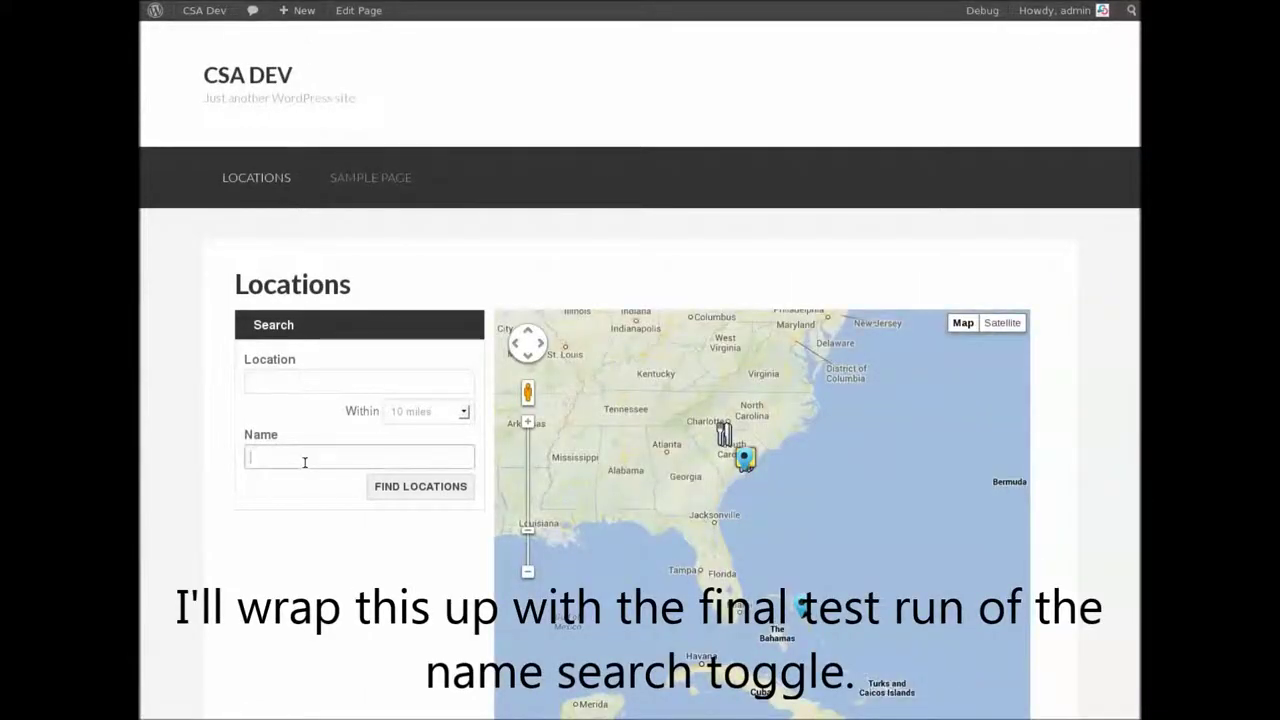
Step: Search the Locations page for the name Tsunami, first without a location and again with location 29464 within 10 miles
text(Tsunami)
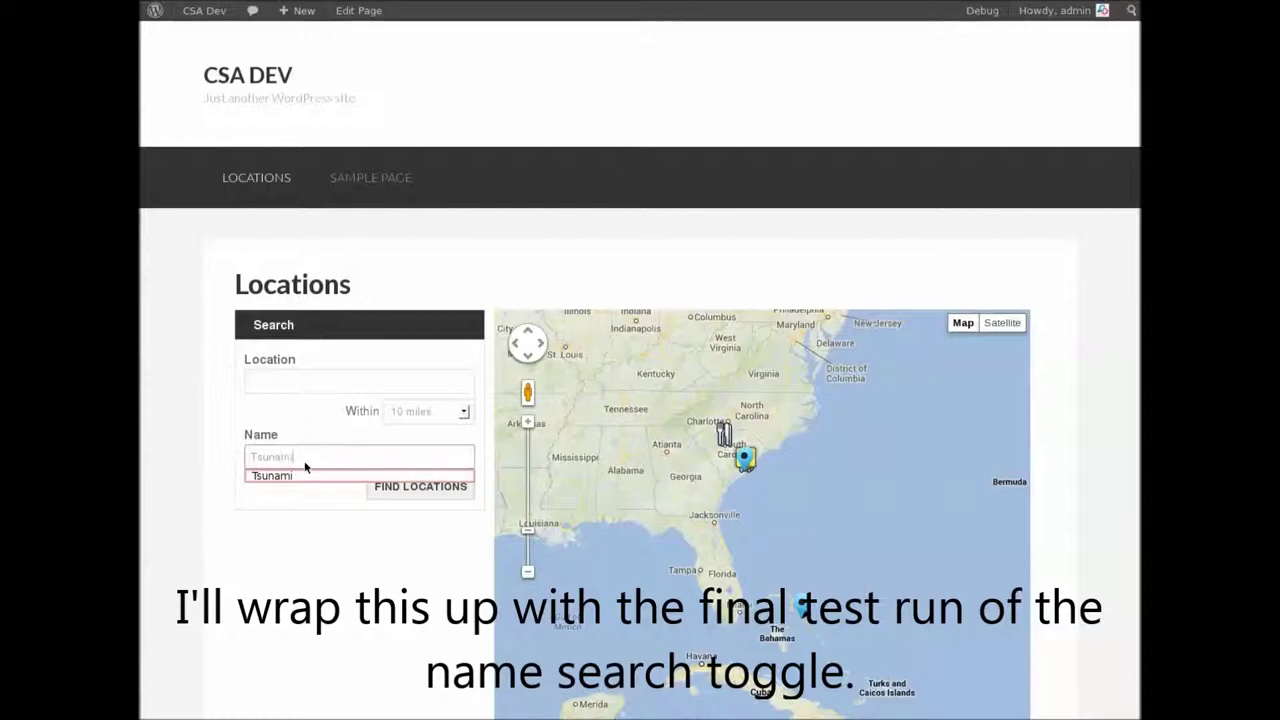
click(421, 496)
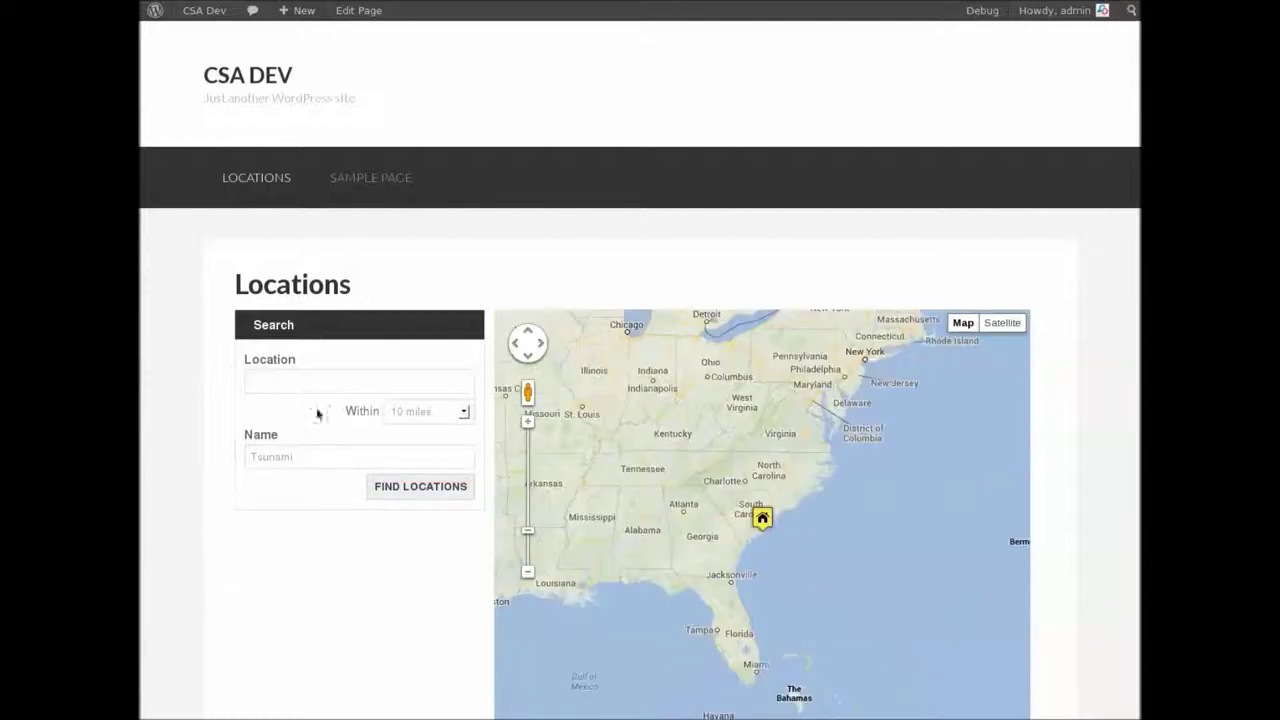
text(29464)
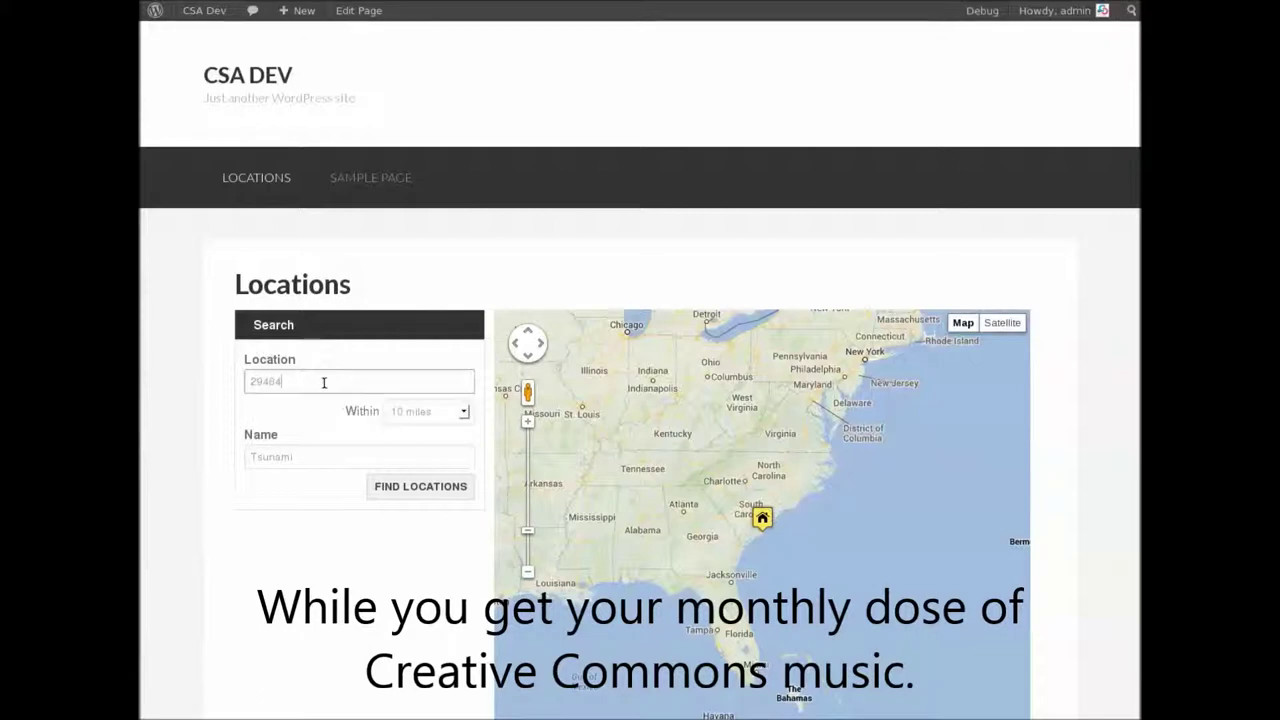
click(450, 488)
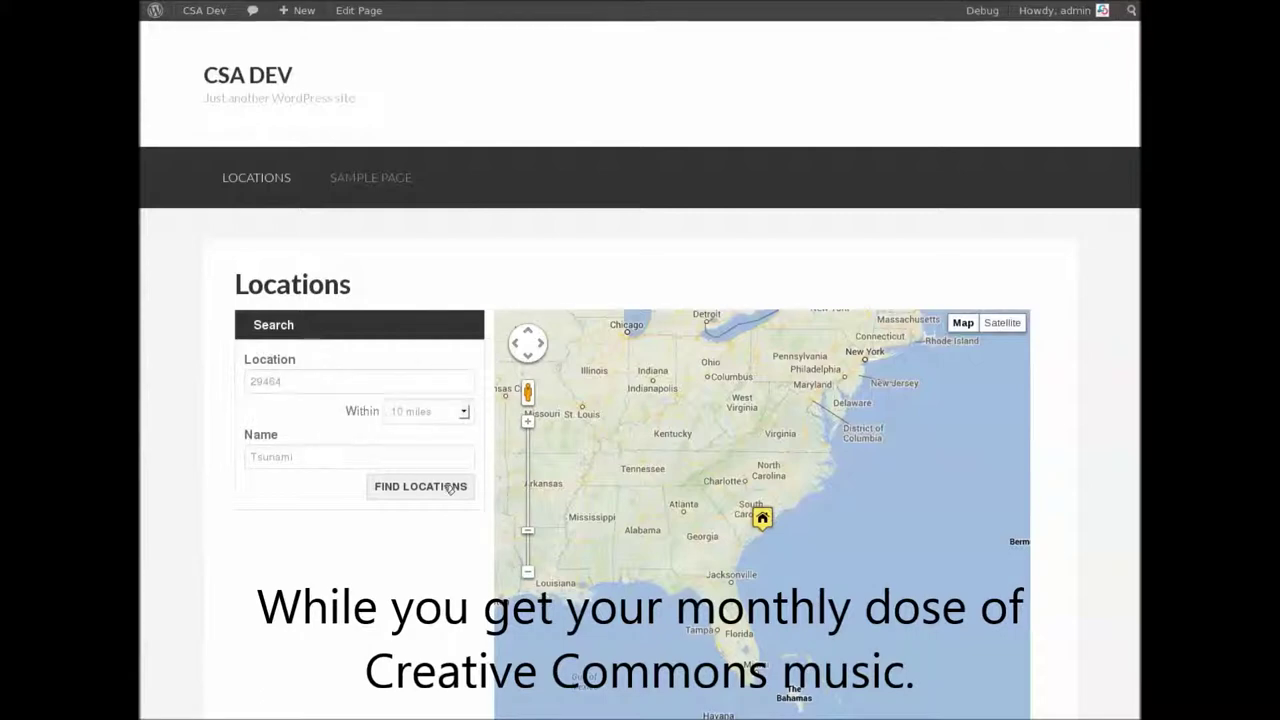
scroll(1040, 562, down, 4)
Step: Search for the name Amalfis within 10 miles of location 29464
click(340, 181)
key(ctrl+a)
text(Am)
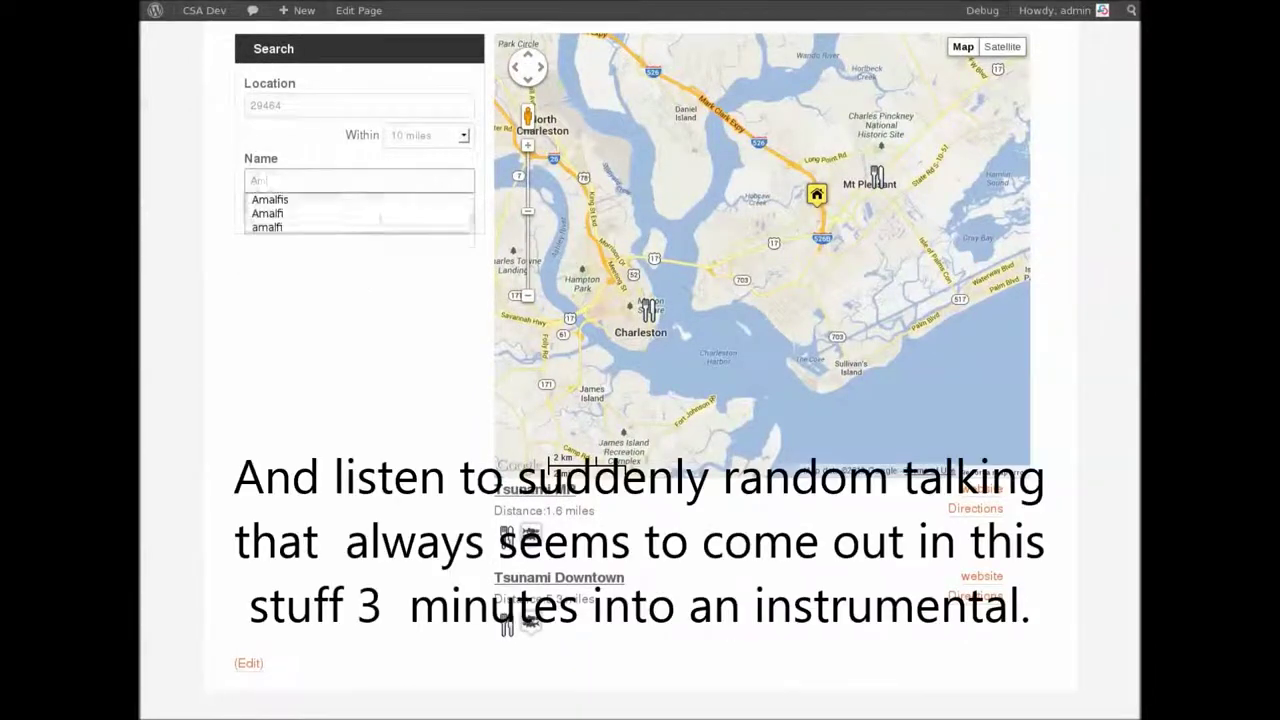
text(alfis)
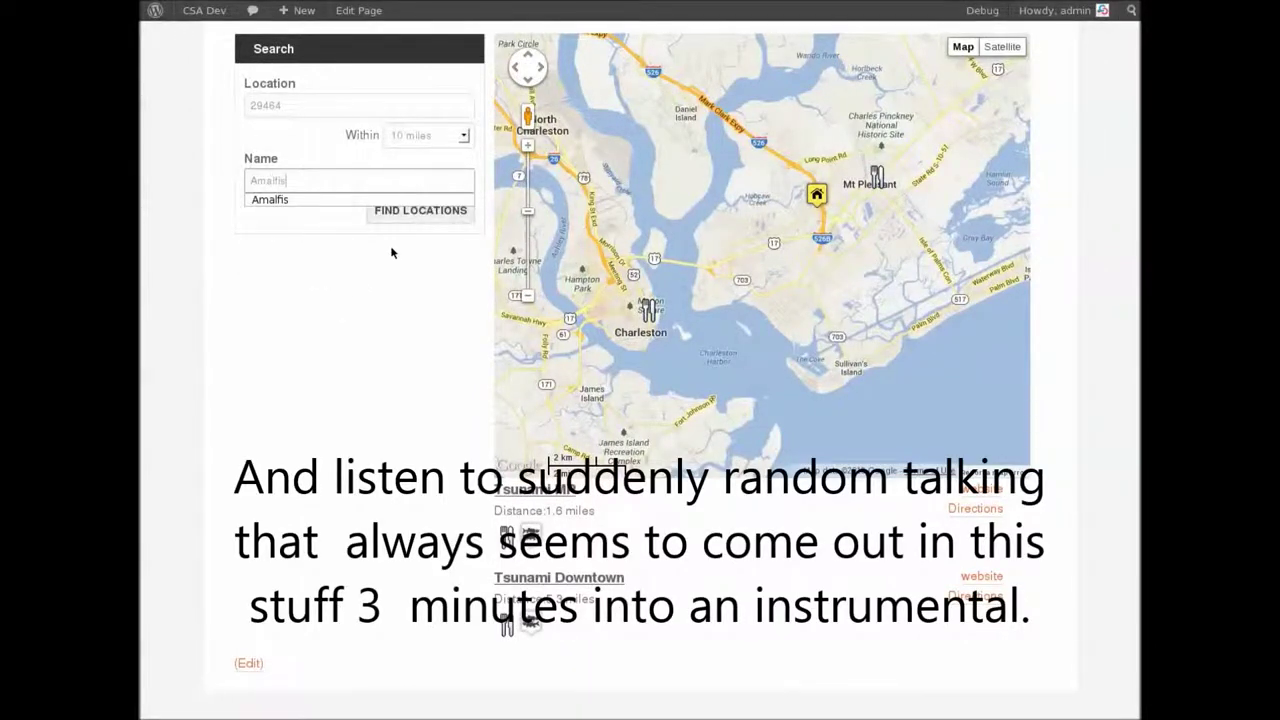
key(Down)
key(Return)
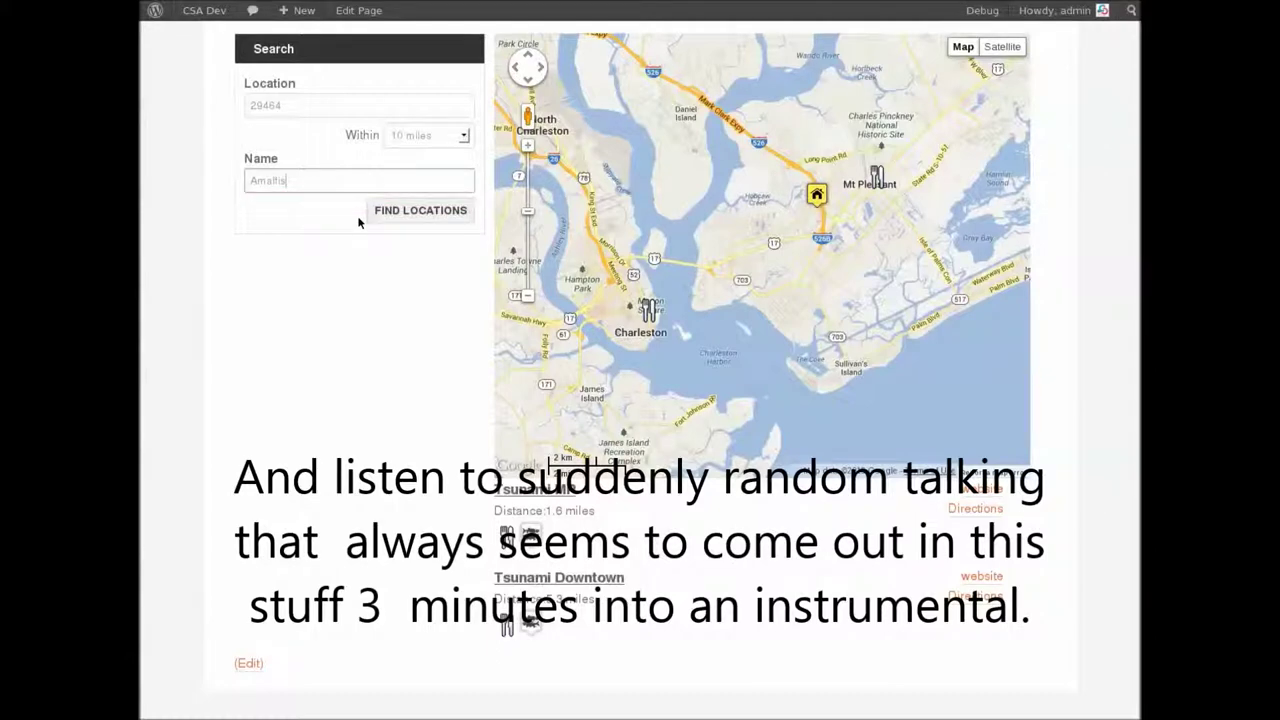
click(390, 214)
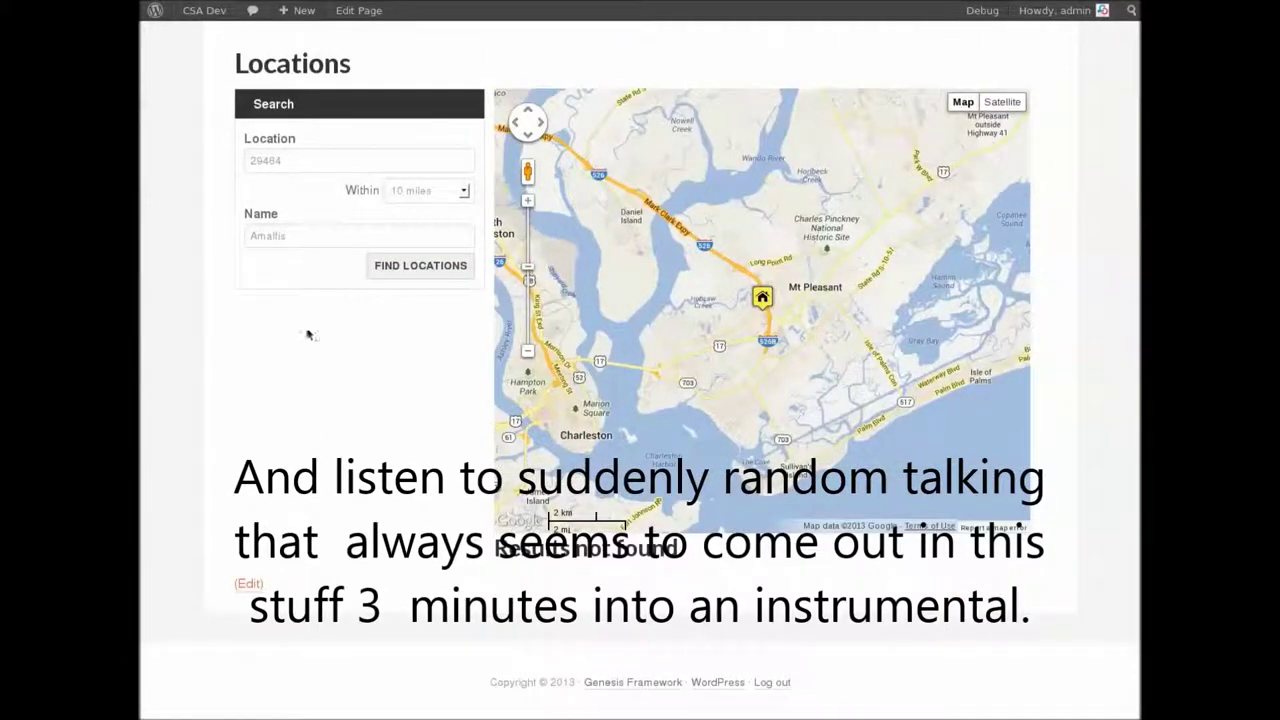
Step: Search within 10 miles of 29464 for the partial name Amal, and repeat the search with the name cleared
drag(323, 230, 141, 230)
text(Amal)
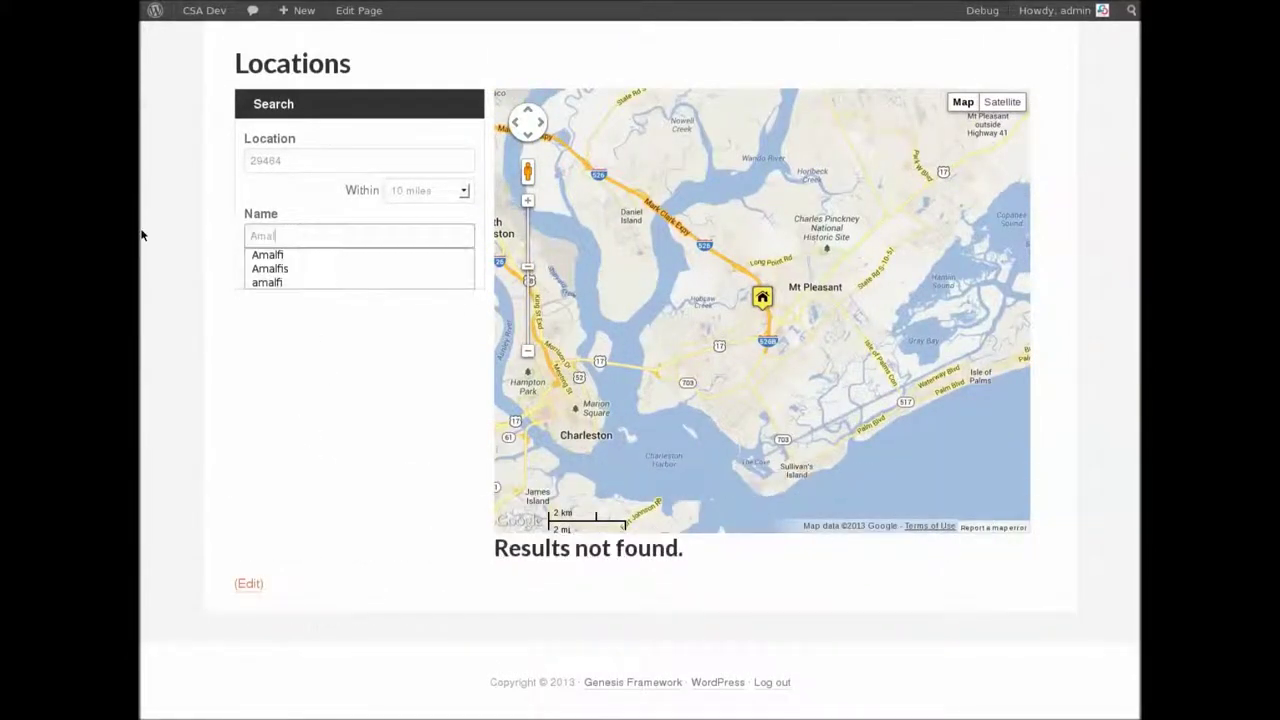
key(Return)
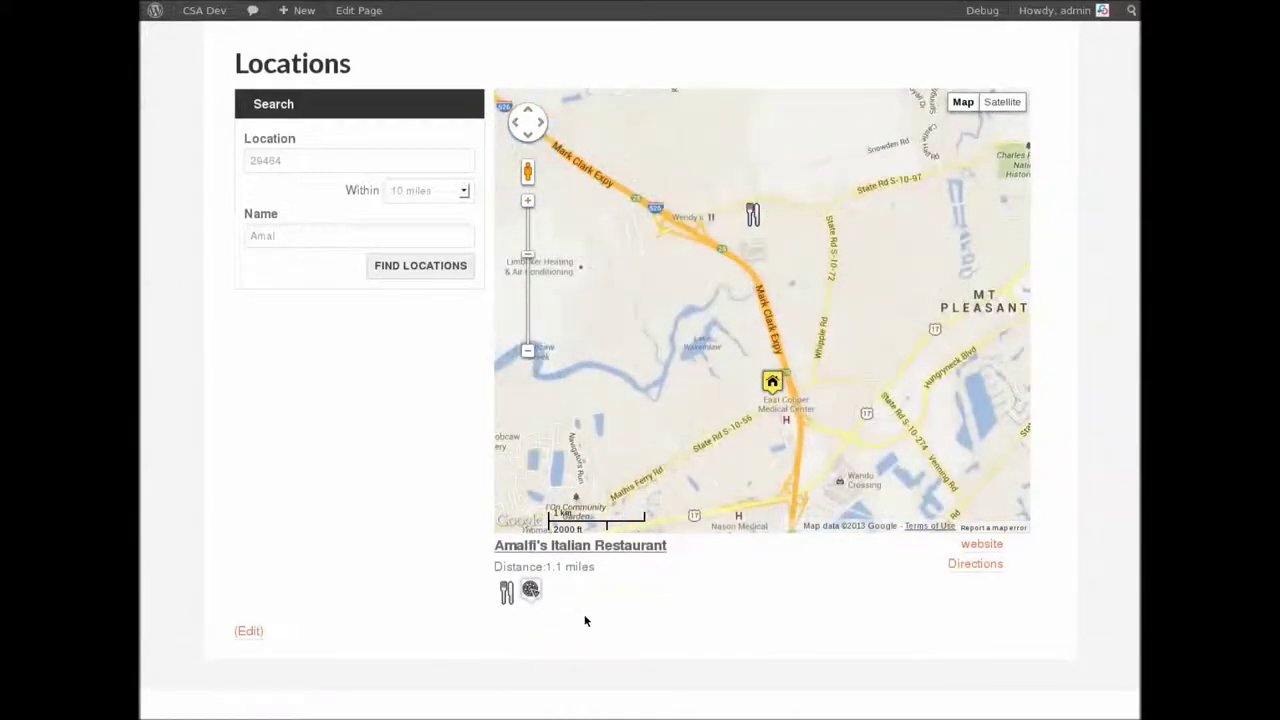
drag(280, 236, 210, 232)
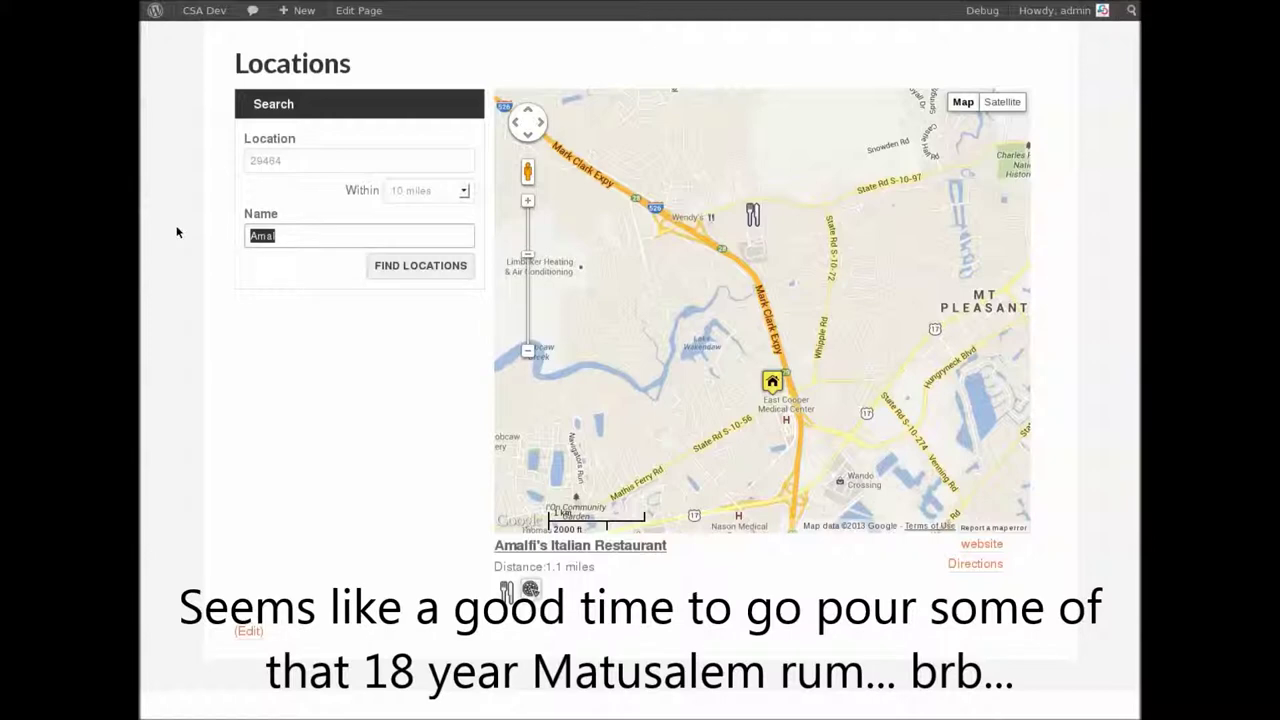
click(430, 274)
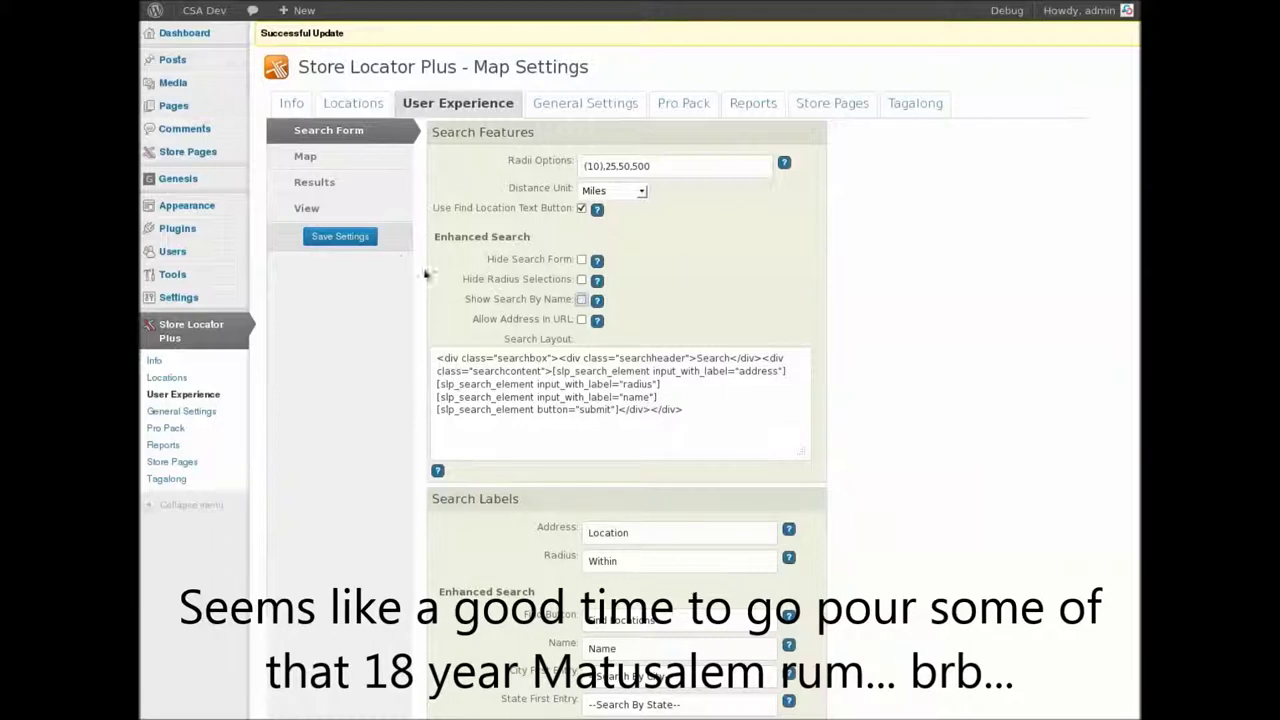
Step: Turn off Show Search By Name in the User Experience settings, save, and reload the Locations page
click(340, 236)
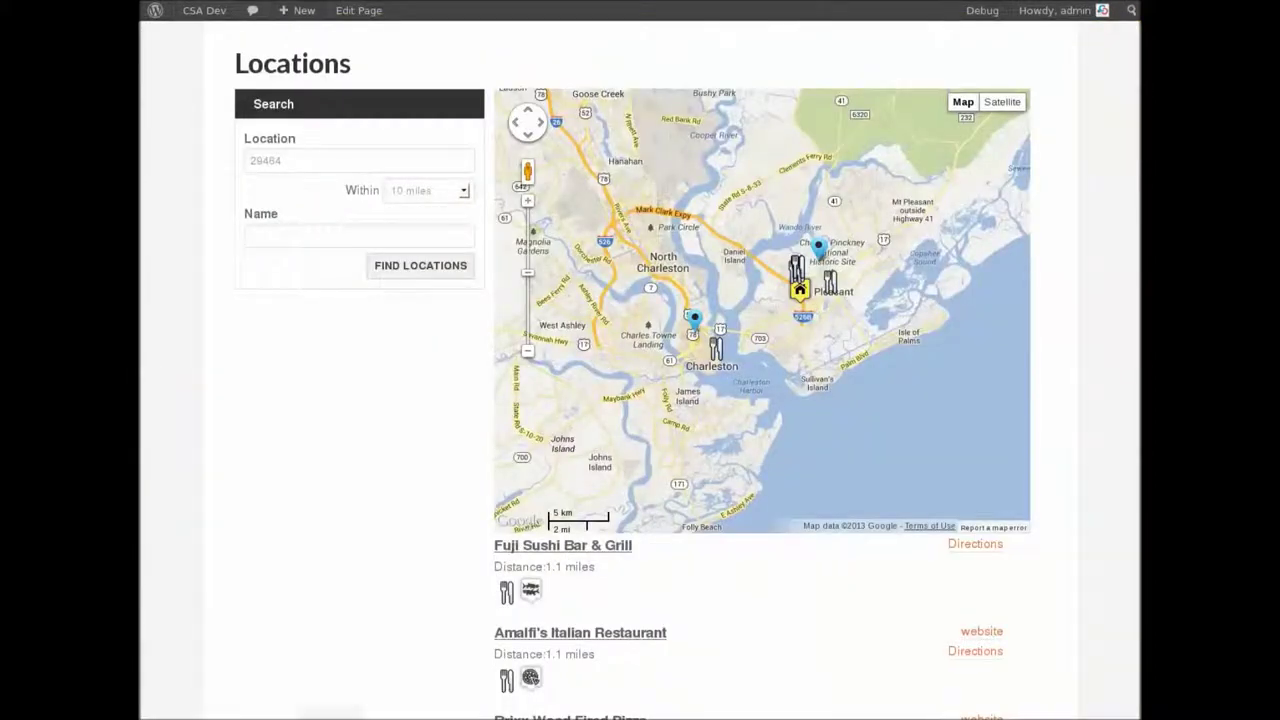
key(F5)
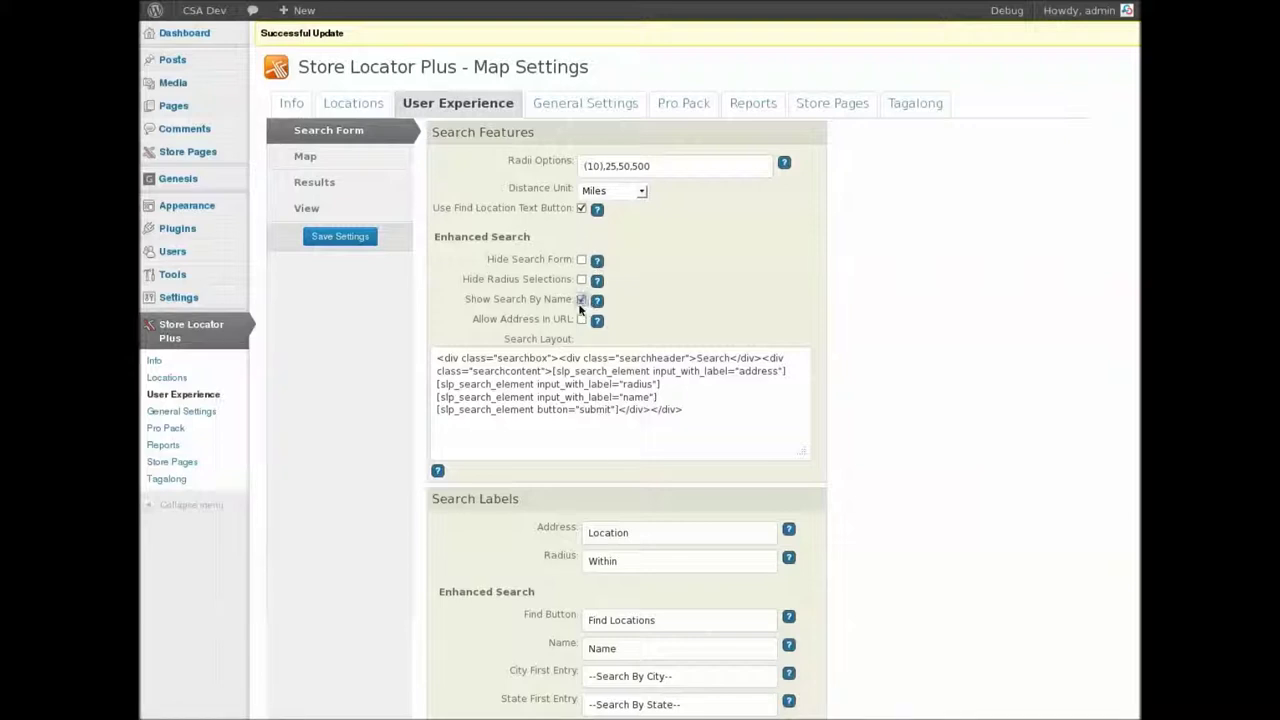
Step: Turn Show Search By Name back on and move the name slp_search_element to its own line above the address element
click(695, 398)
key(shift+Home)
key(ctrl+c)
key(BackSpace)
key(BackSpace)
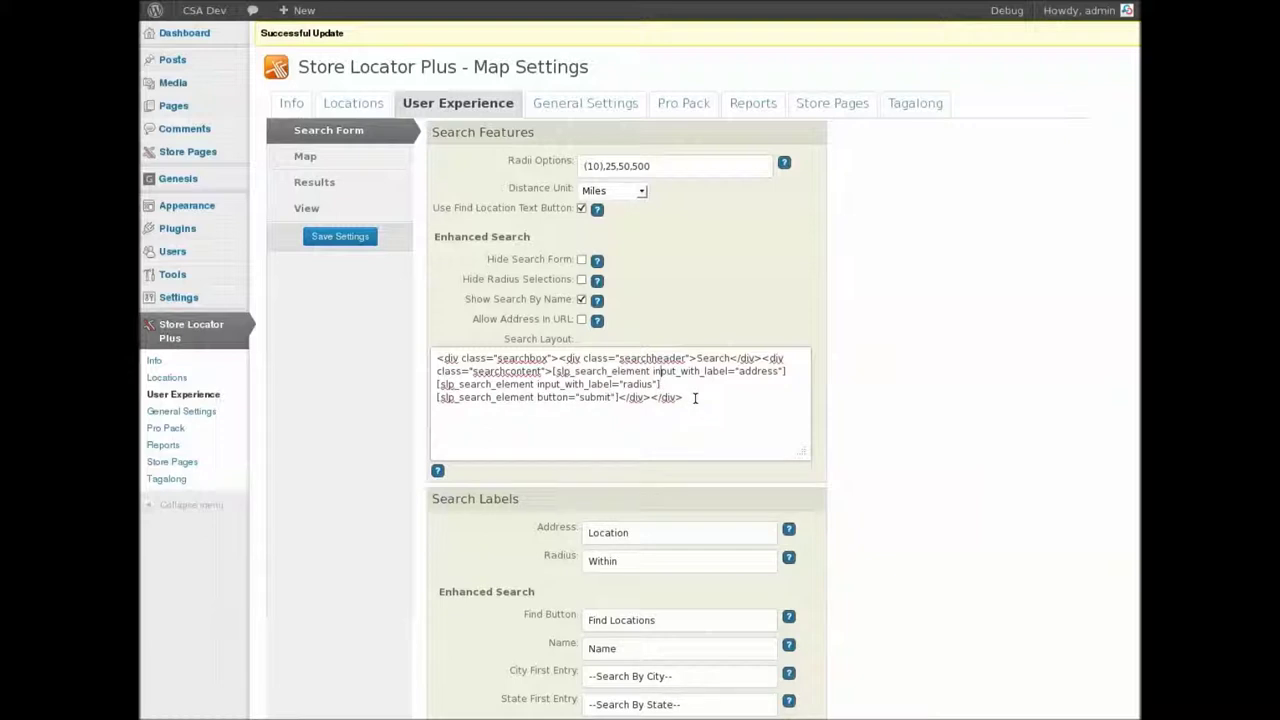
key(Return)
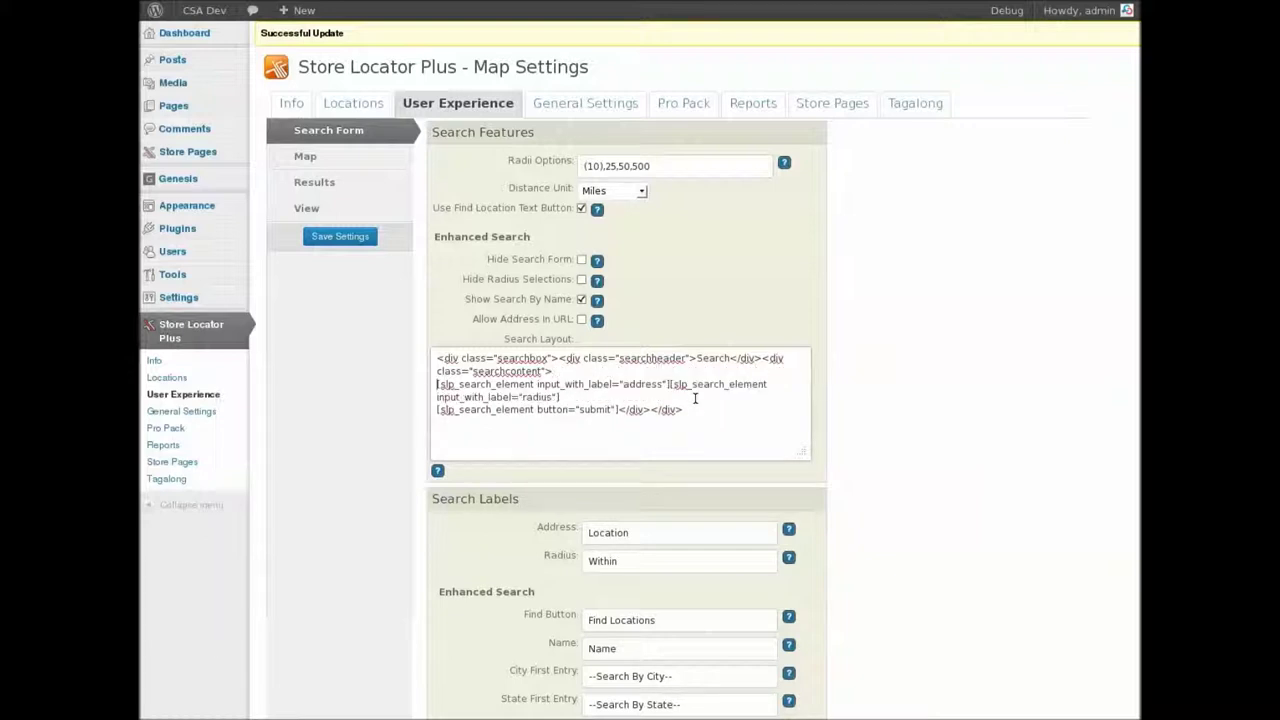
key(Return)
key(ctrl+v)
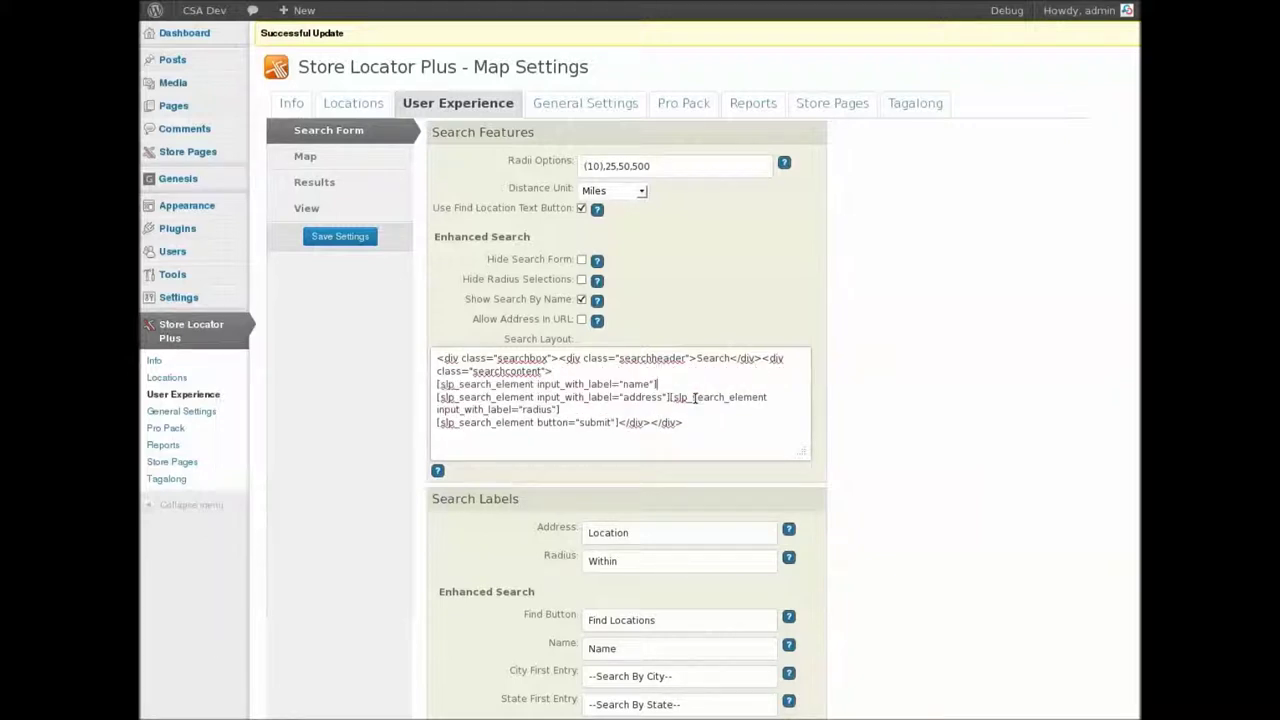
Step: Save the search form settings and reload the Locations page to check the name field's placement
click(345, 244)
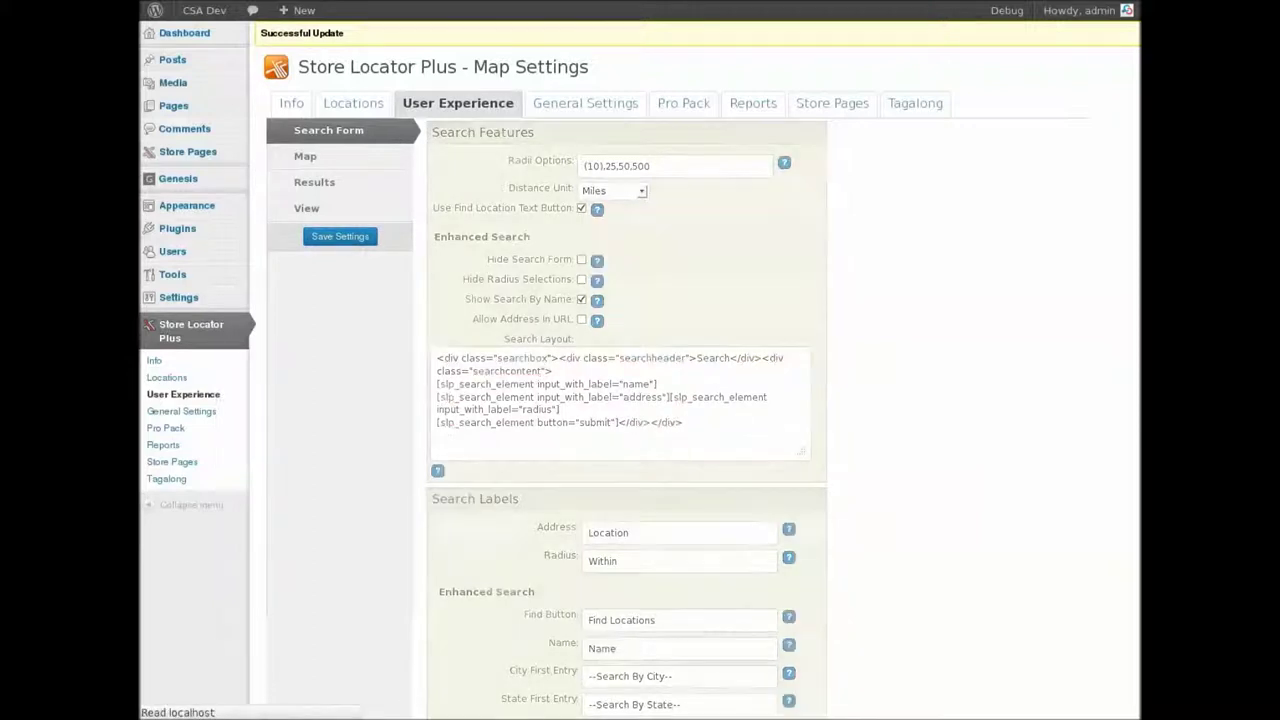
key(ctrl+Tab)
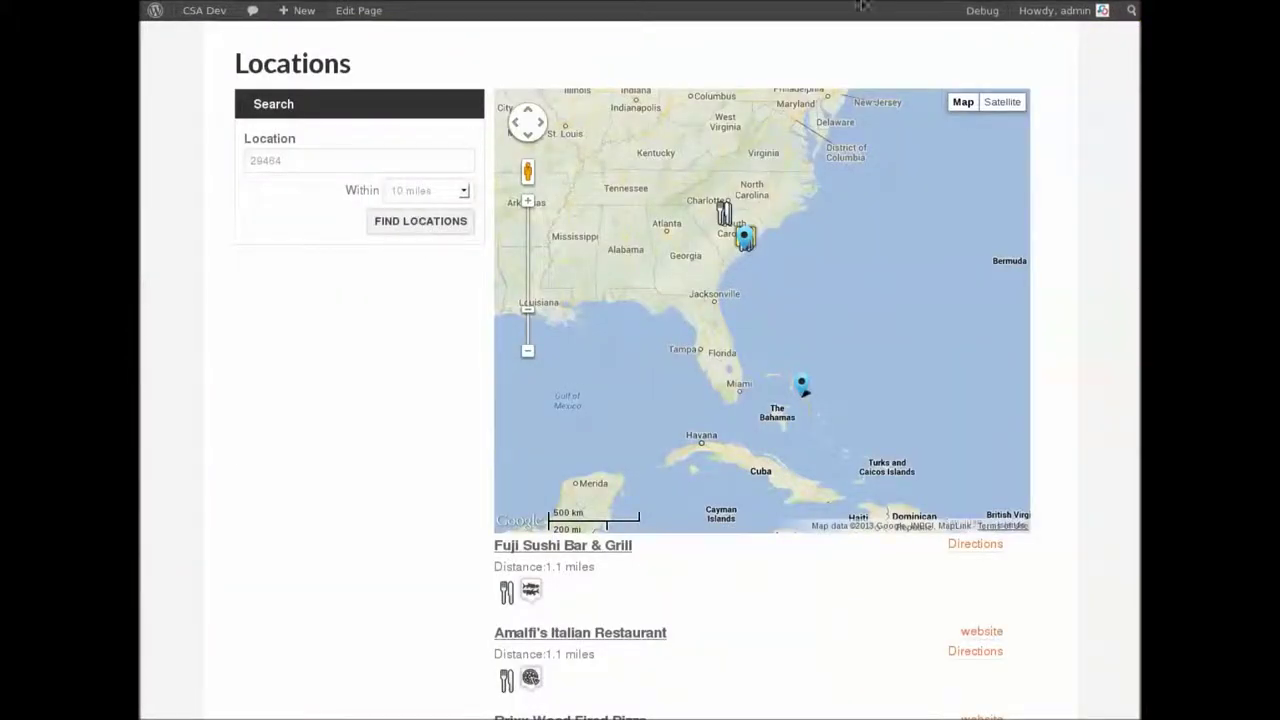
key(F5)
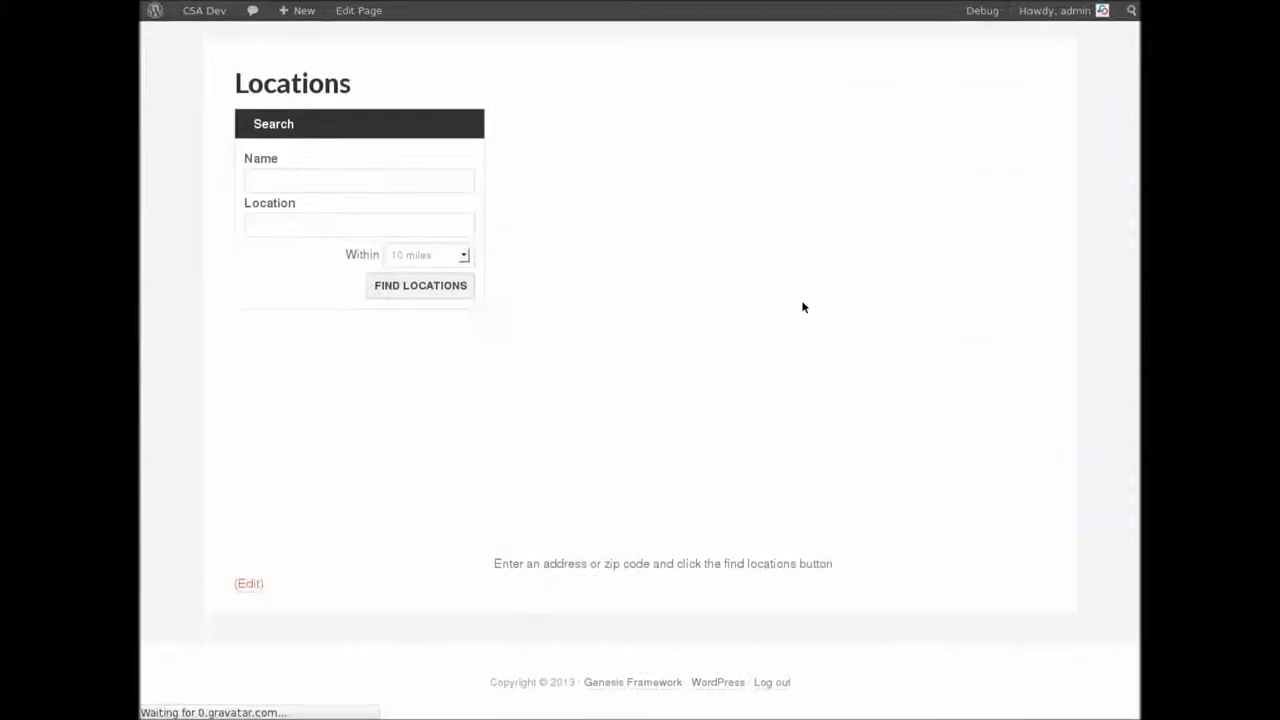